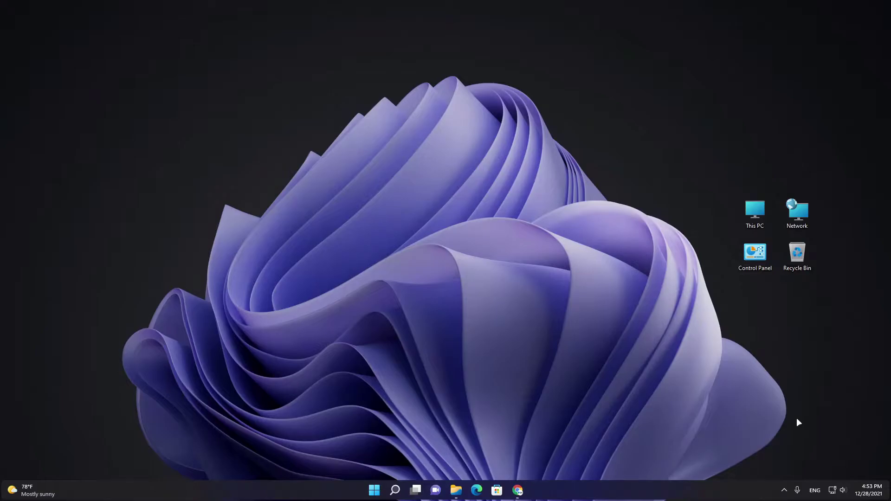
Bring Chrome up over the desktop, showing the ModernFlyouts project page.
left_click(517, 491)
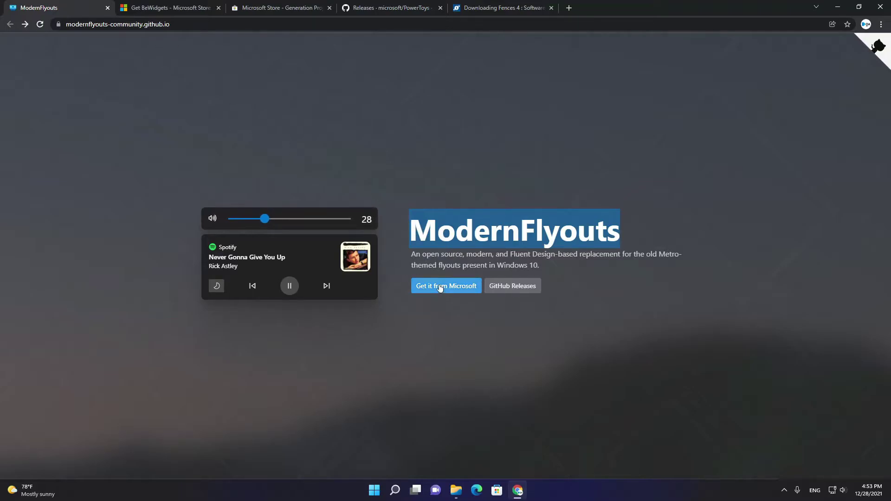
Try the demo flyout's volume slider and theme toggle, then open the 0.9.3 GitHub release assets.
left_click_drag(265, 218, 294, 219)
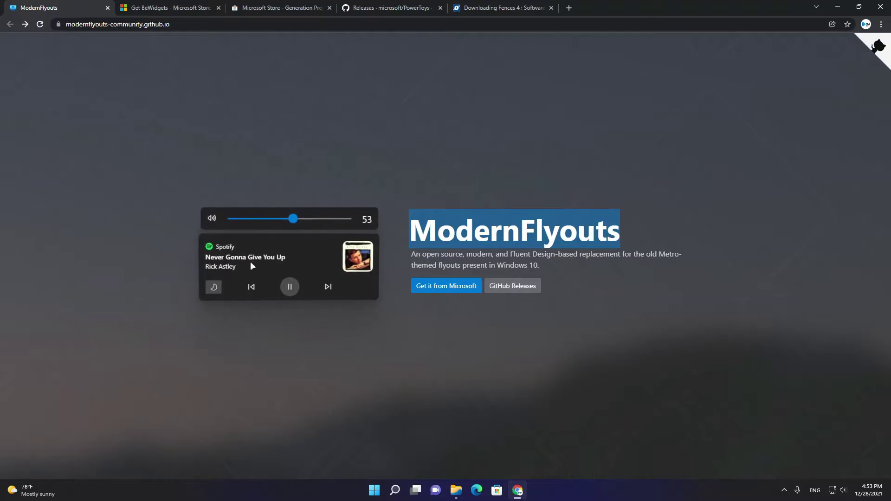
left_click(215, 287)
left_click(215, 286)
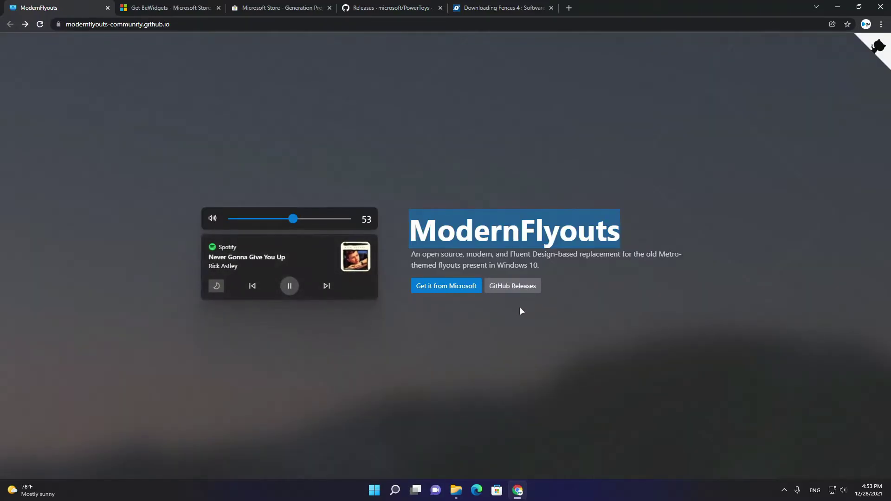
left_click(510, 286)
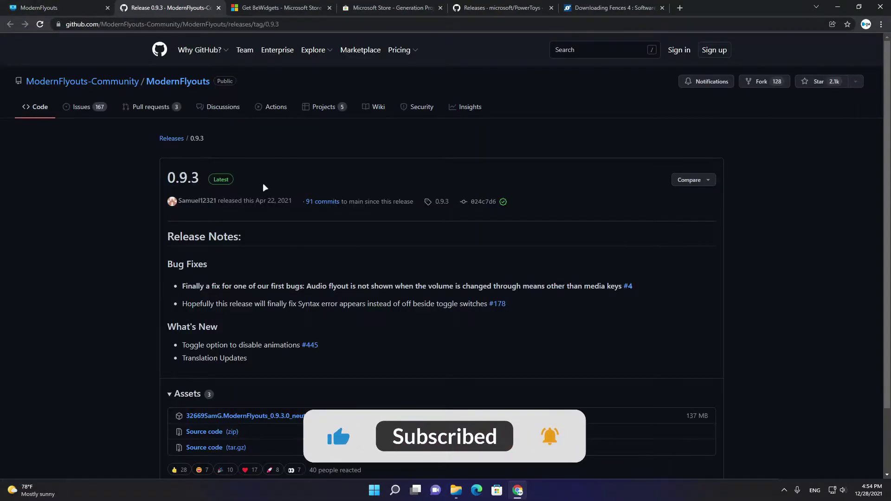
scroll(702, 285, "down", 1)
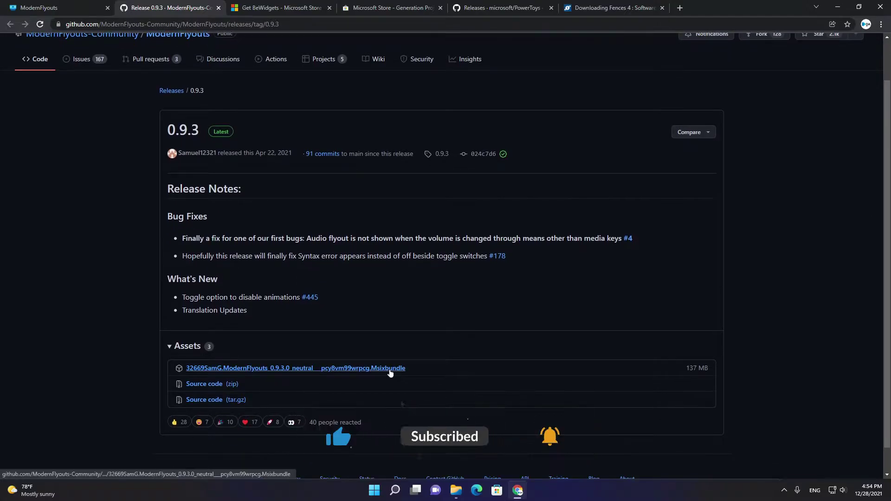
Copy the BeWidgets Microsoft Store page address.
left_click(261, 5)
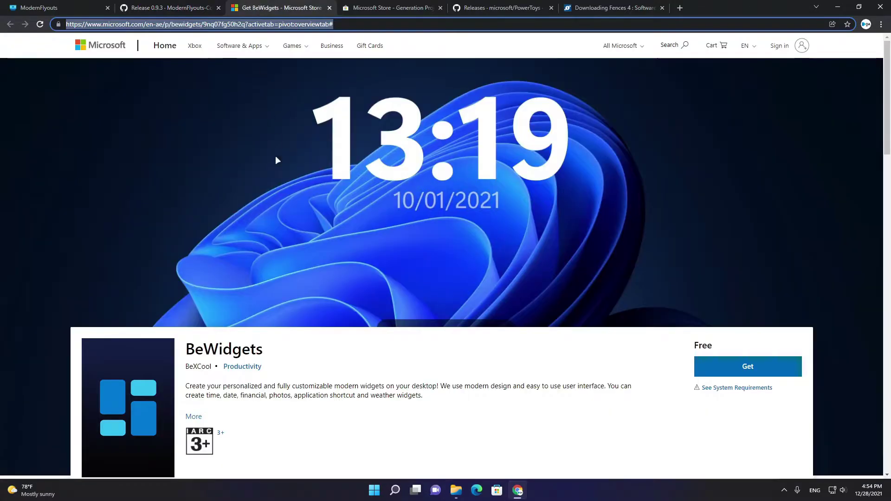
left_click_drag(200, 344, 285, 358)
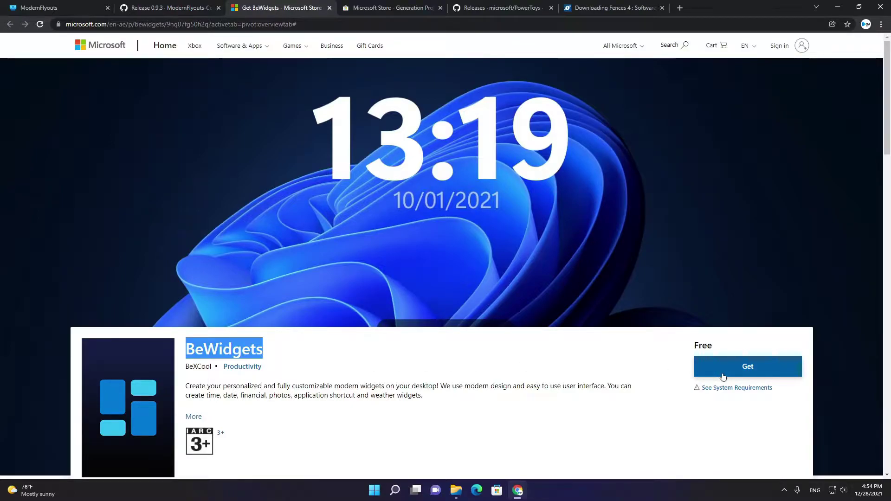
left_click(319, 24)
right_click(318, 25)
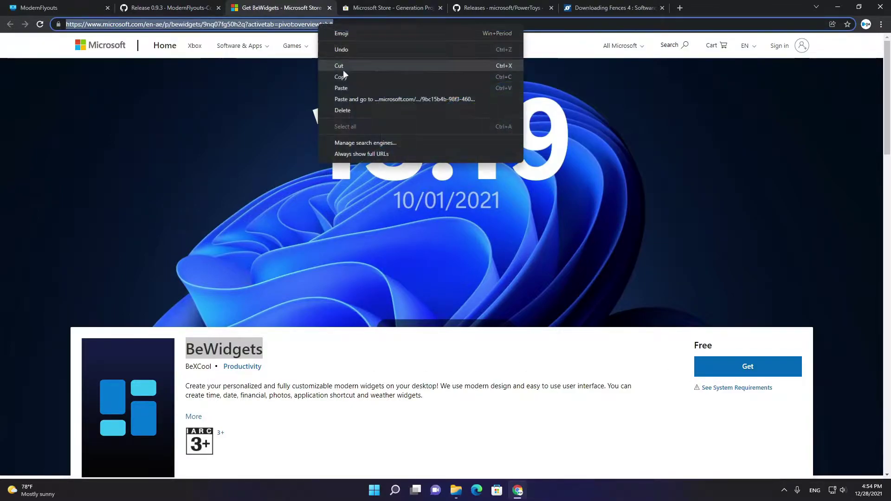
left_click(355, 77)
Paste the BeWidgets store link into store.rg-adguard.net and generate the download links.
left_click(393, 8)
left_click_drag(467, 233, 440, 233)
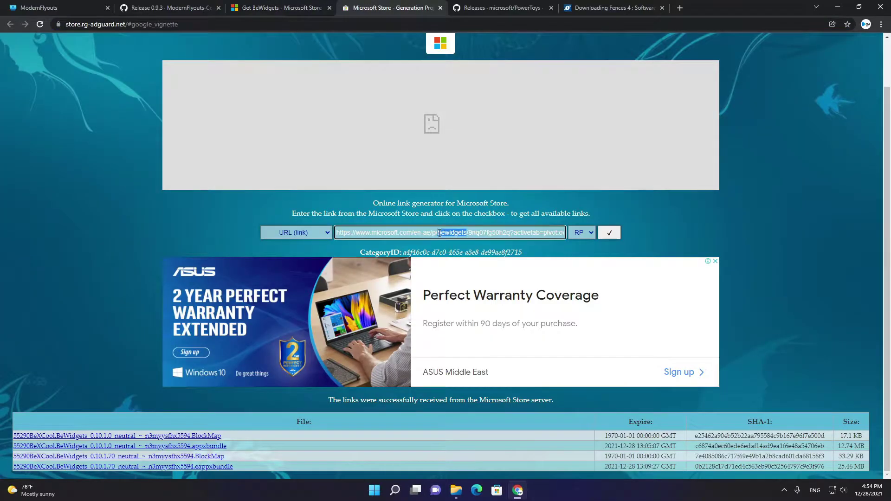
key("ctrl+a")
right_click(438, 233)
left_click(481, 273)
left_click(606, 235)
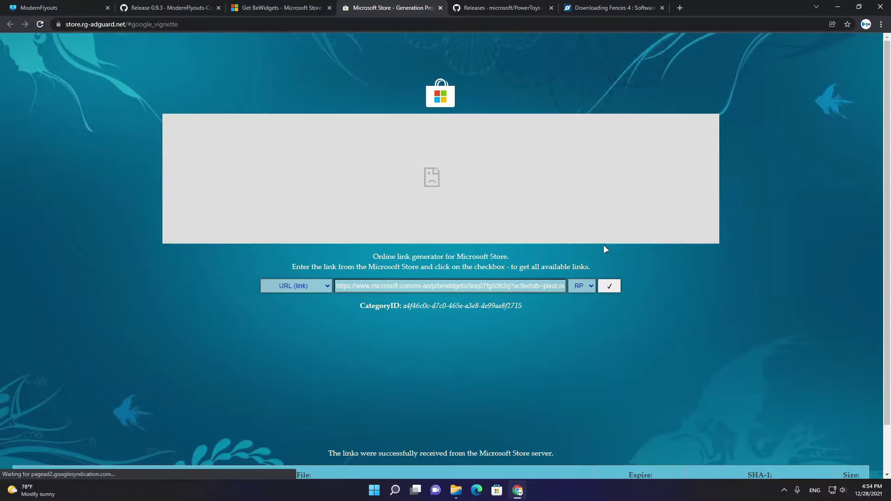
Save the BeWidgets 0.10.1.0 appxbundle file from the generated list.
scroll(190, 447, "down", 2)
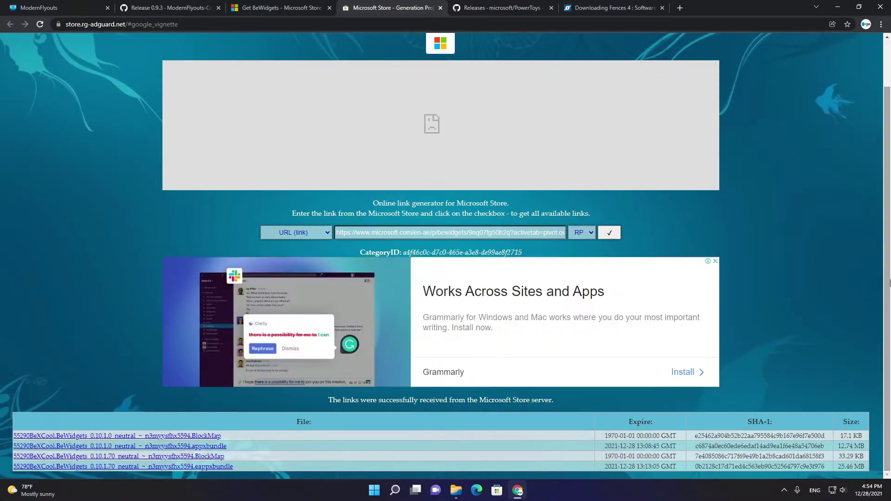
right_click(191, 446)
left_click(234, 408)
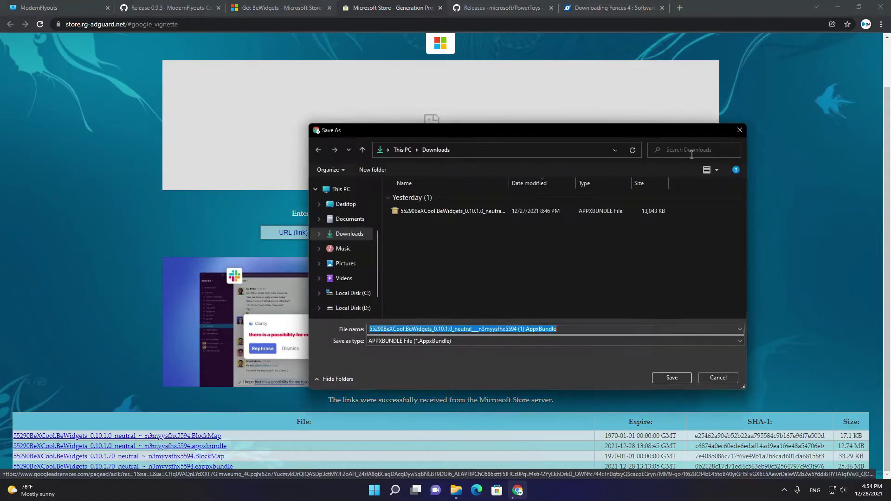
left_click(739, 130)
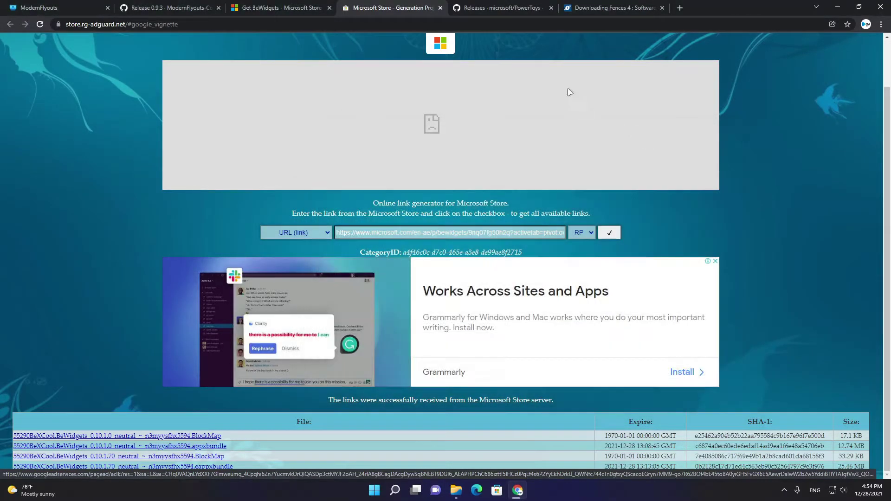
Review the PowerToys v0.51.1 release assets, then show Stardock's Fences 4 download page.
left_click(496, 7)
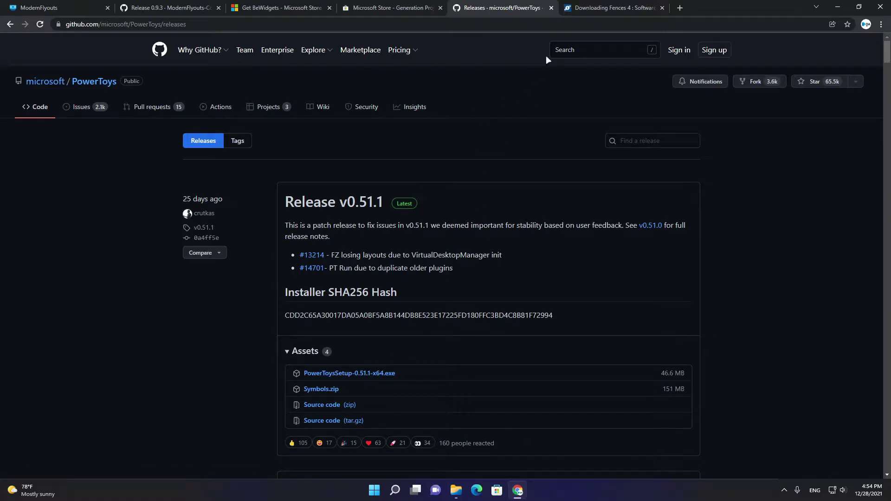
left_click(579, 7)
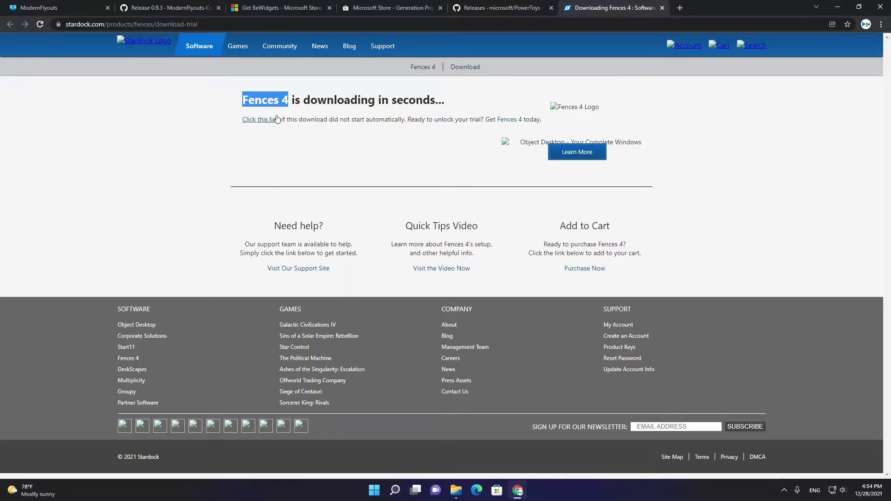
Reinstall ModernFlyouts 0.9.3.0 from its msixbundle in the Downloads folder.
left_click(456, 490)
left_click(217, 99)
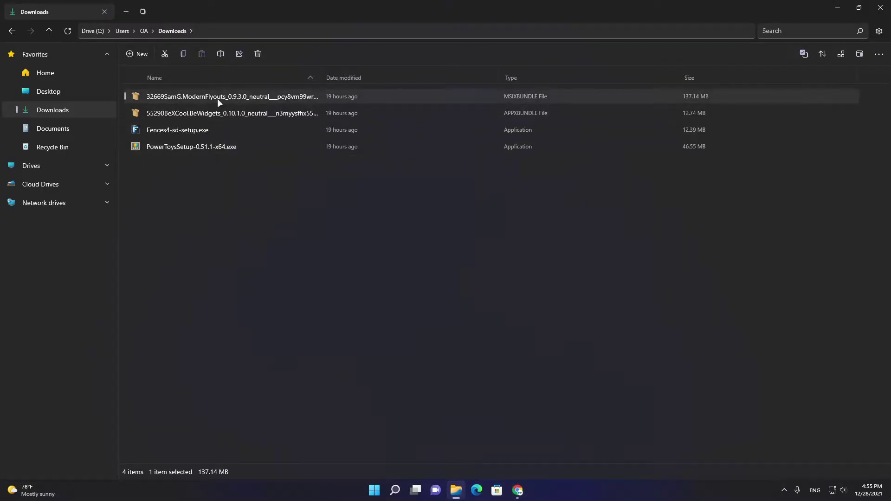
double_click(217, 99)
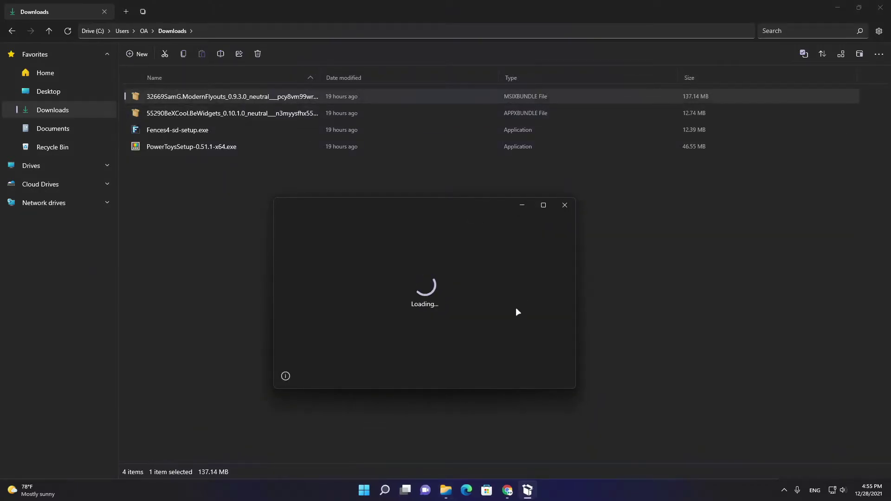
left_click(480, 375)
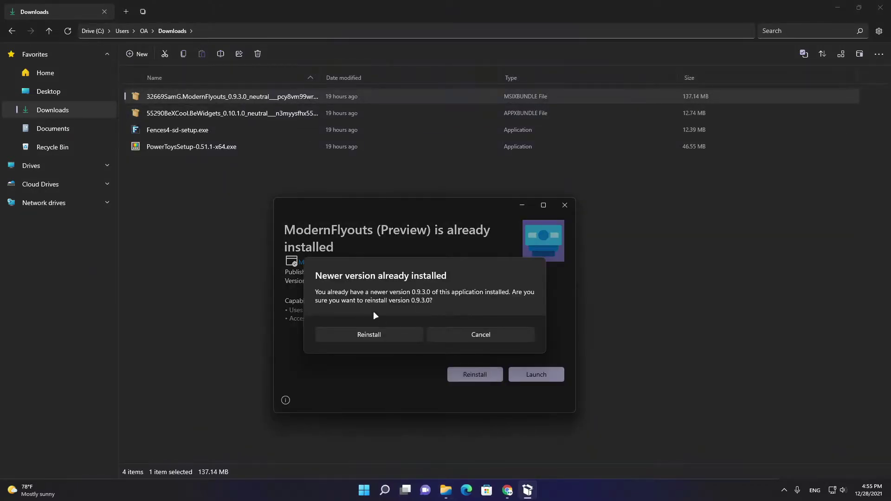
left_click(378, 334)
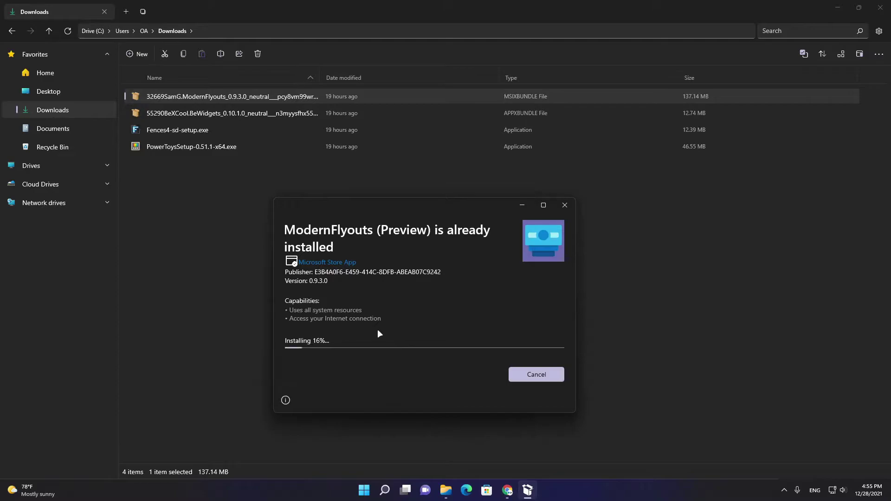
left_click(565, 205)
Reinstall BeWidgets 0.10.1.0 from its appxbundle in the Downloads folder.
left_click(254, 112)
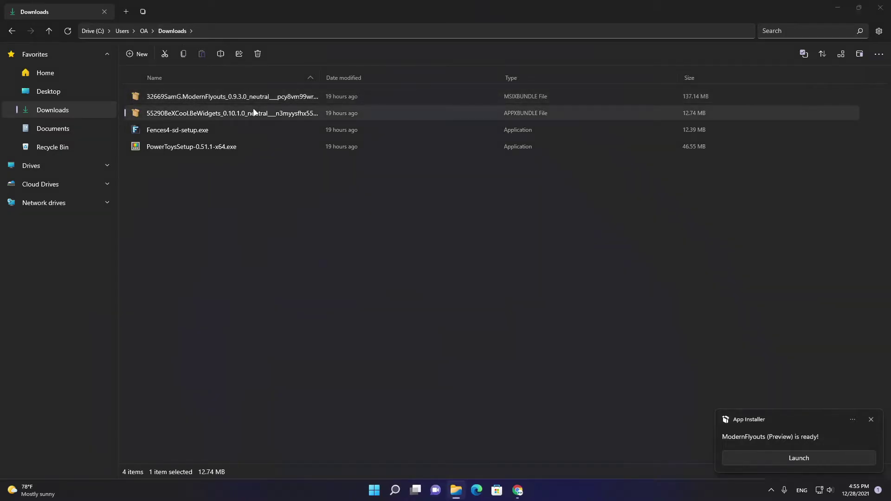
double_click(254, 113)
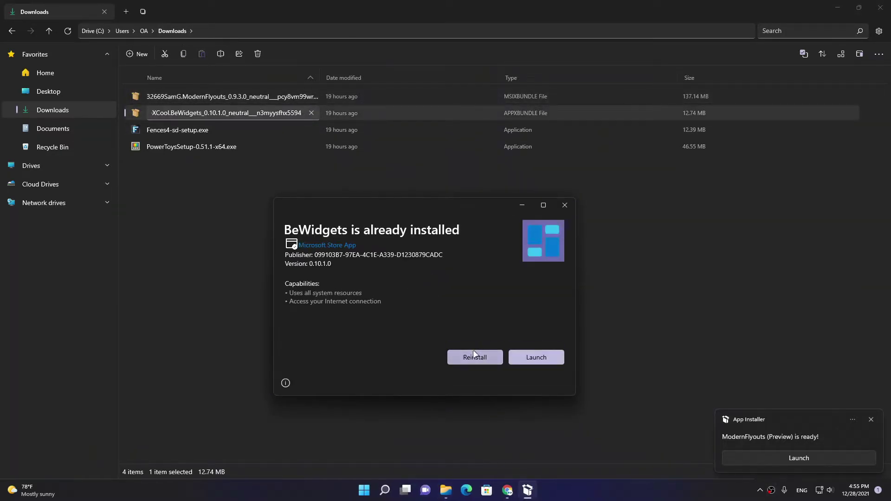
left_click(473, 352)
left_click(396, 330)
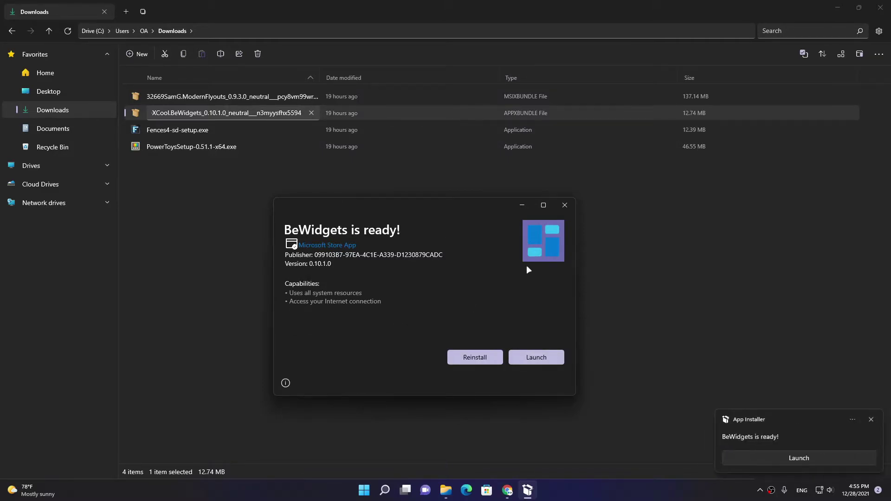
left_click(566, 205)
left_click(249, 128)
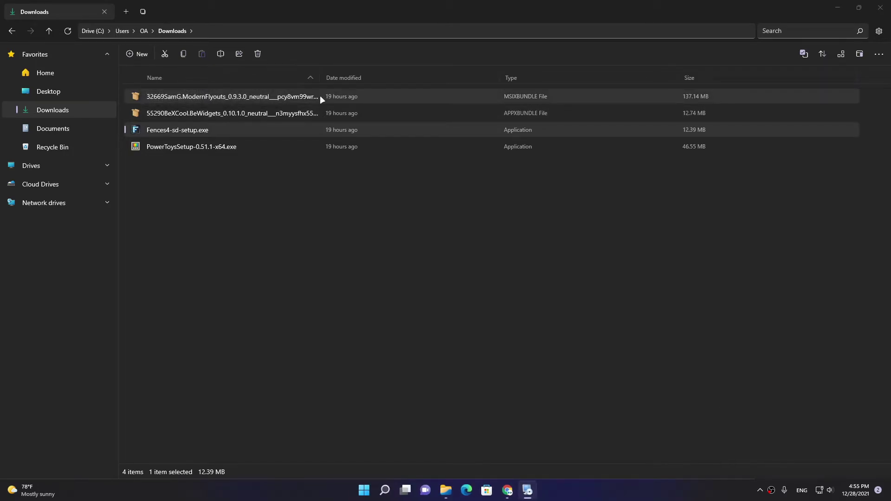
Install Fences 4 with the license accepted in the default folder, declining the reboot.
left_click(527, 487)
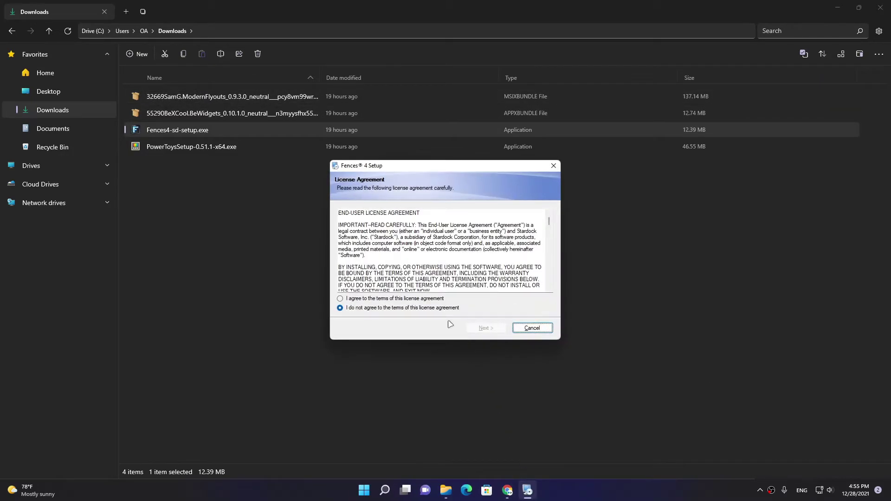
left_click(441, 300)
left_click(487, 329)
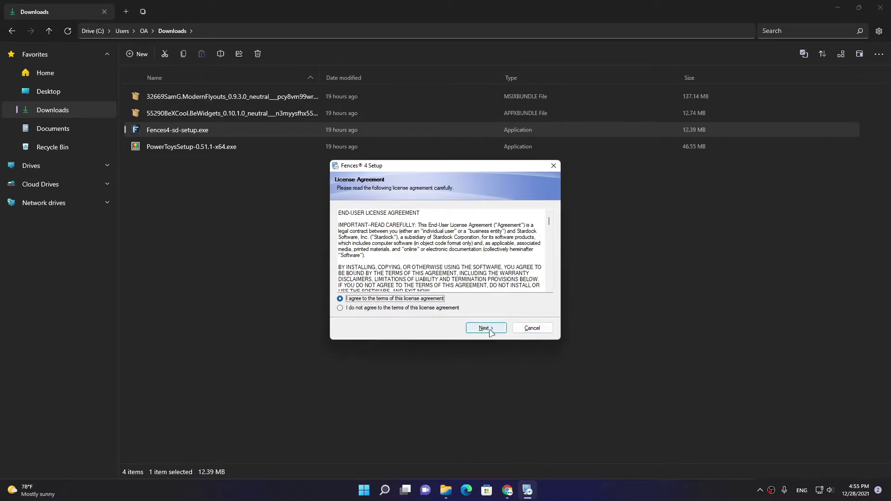
left_click(487, 329)
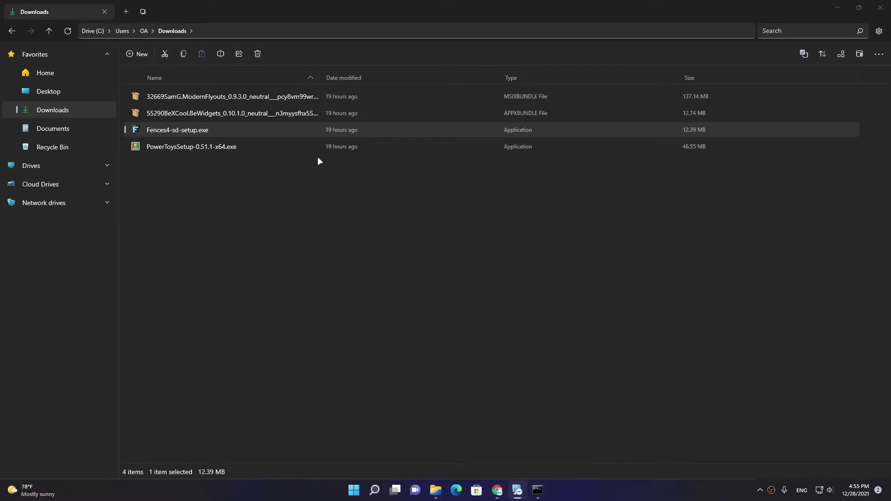
mouse_move(530, 485)
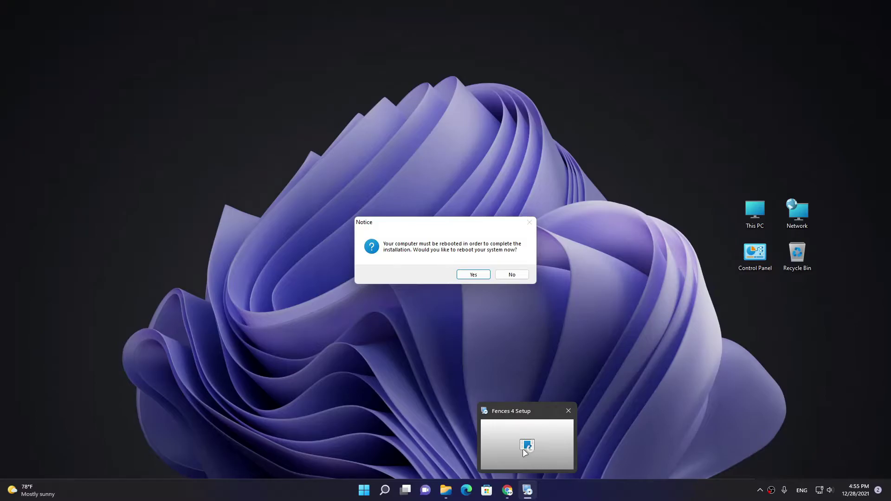
left_click(525, 453)
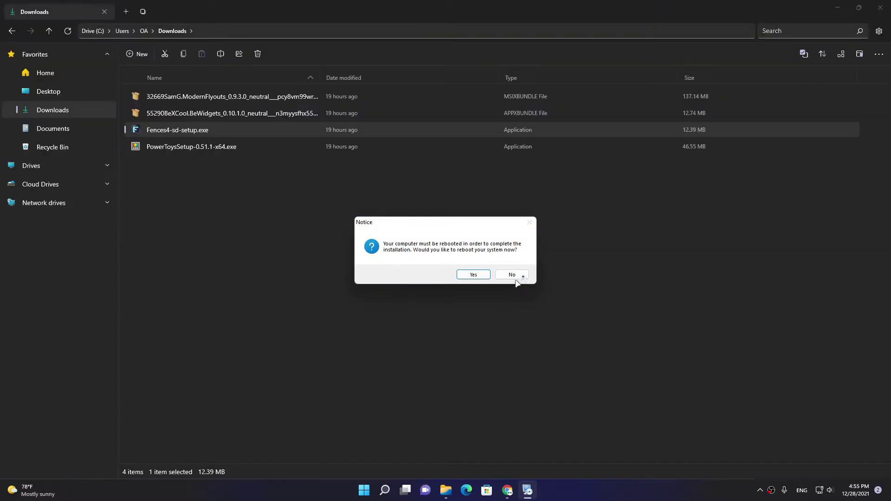
left_click(514, 275)
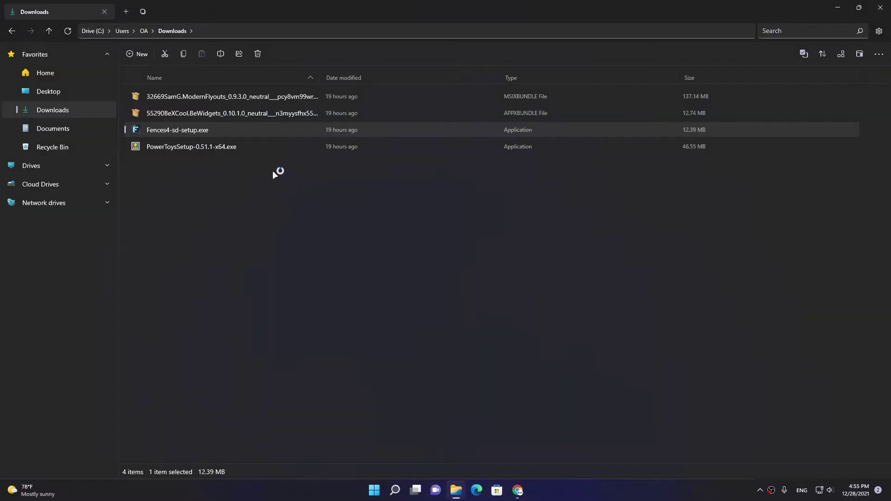
Dismiss PowerToys 0.51.1's newer-version error, launch ModernFlyouts via Start search 'mode', and minimize Files and Chrome.
double_click(239, 147)
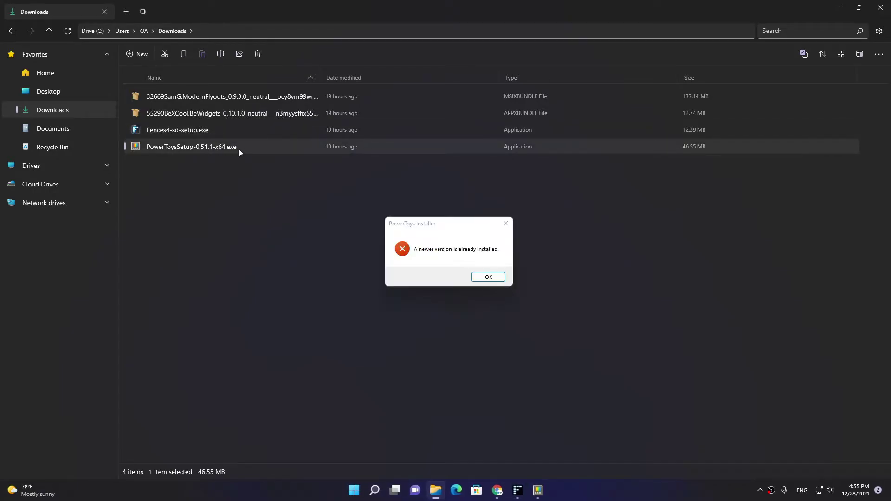
left_click(504, 226)
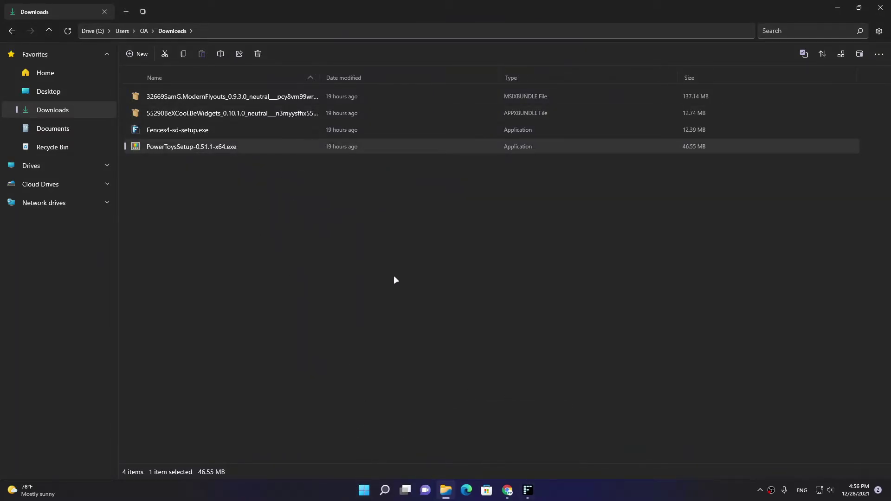
left_click(362, 490)
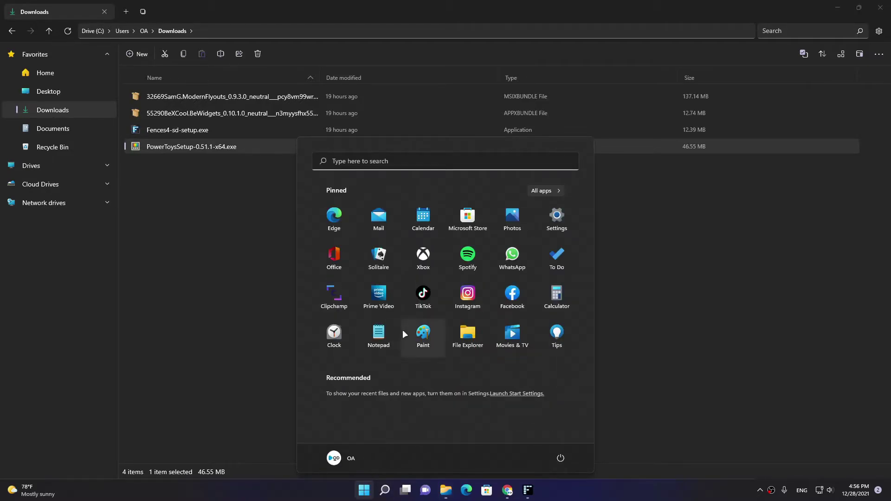
key("Escape")
type("mode")
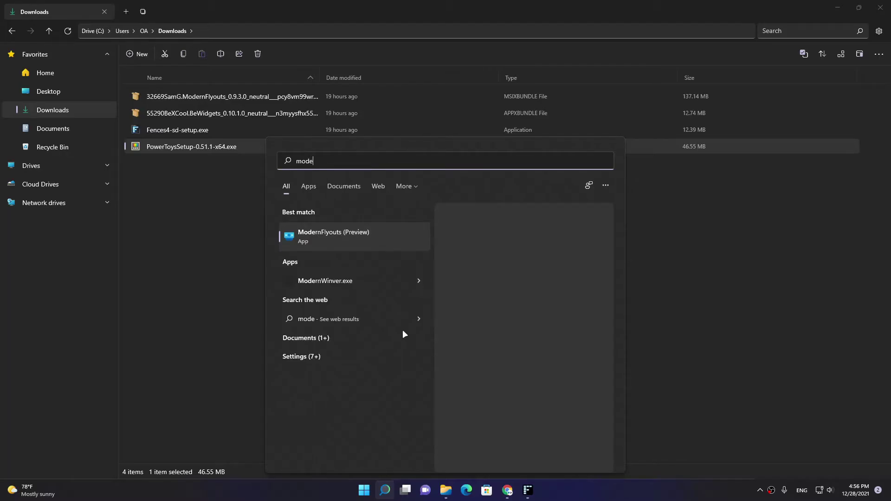
left_click(374, 236)
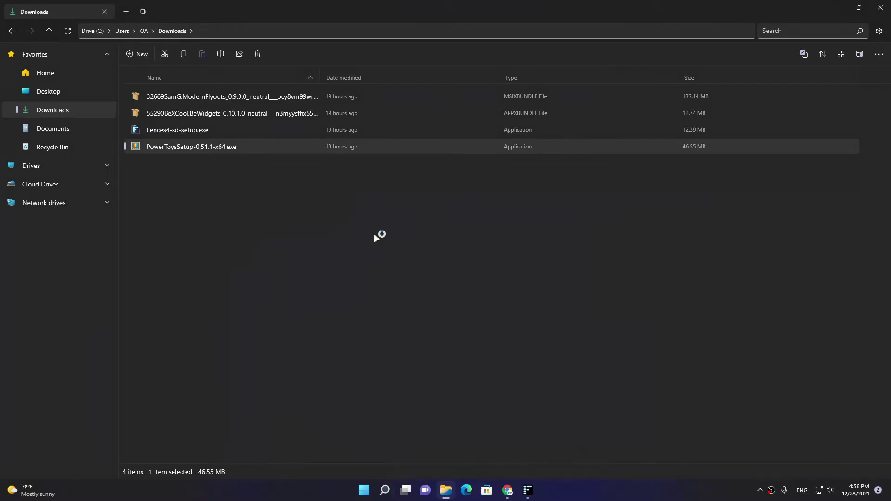
left_click(841, 5)
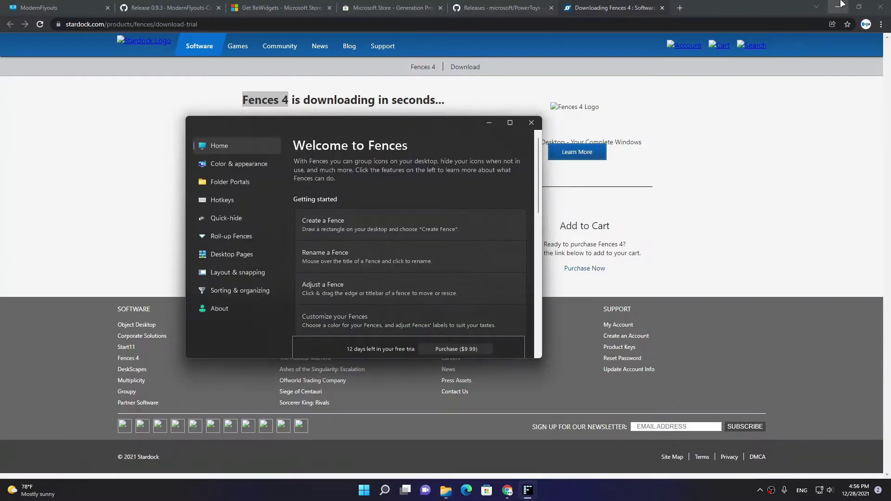
left_click(841, 5)
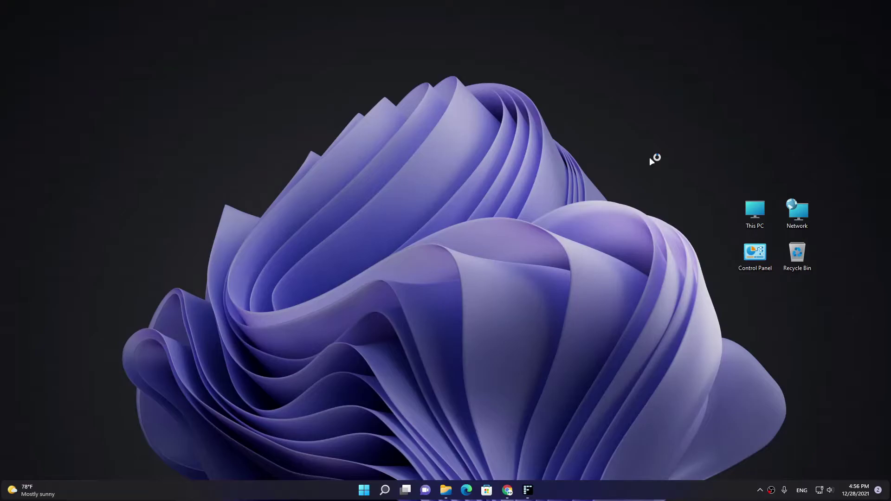
Show the new volume flyout with the volume keys, drag it to 36, and mute.
key("XF86AudioRaiseVolume")
key("XF86AudioRaiseVolume")
key("XF86AudioRaiseVolume")
key("XF86AudioRaiseVolume")
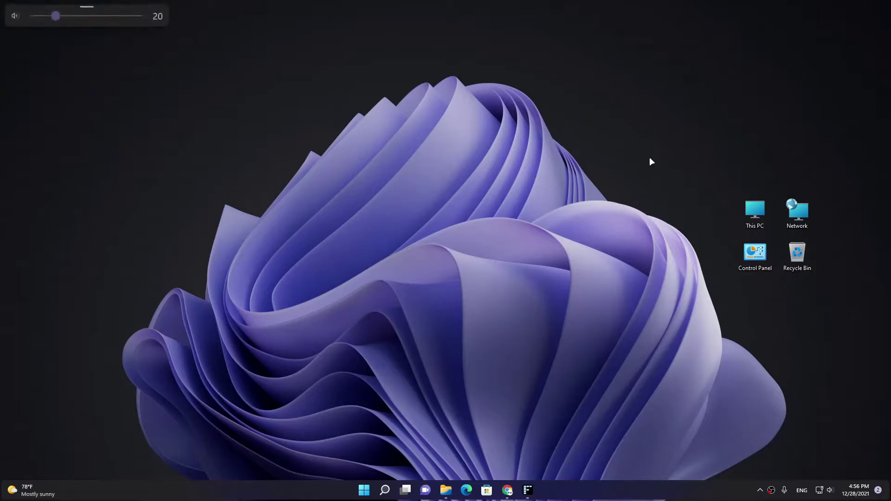
key("XF86AudioLowerVolume")
key("XF86AudioLowerVolume")
left_click_drag(66, 16, 72, 16)
left_click(15, 13)
Open the ModernFlyouts settings and scroll through the Personalization page.
mouse_move(49, 7)
left_click(14, 12)
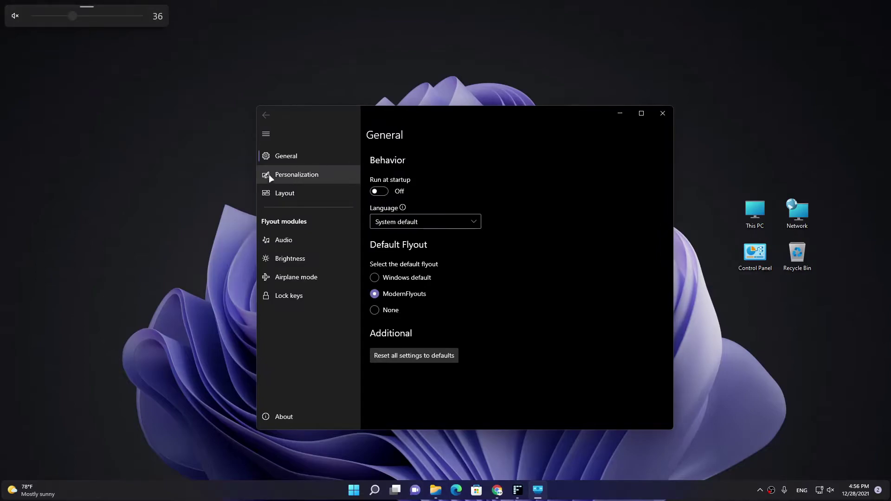
left_click(279, 175)
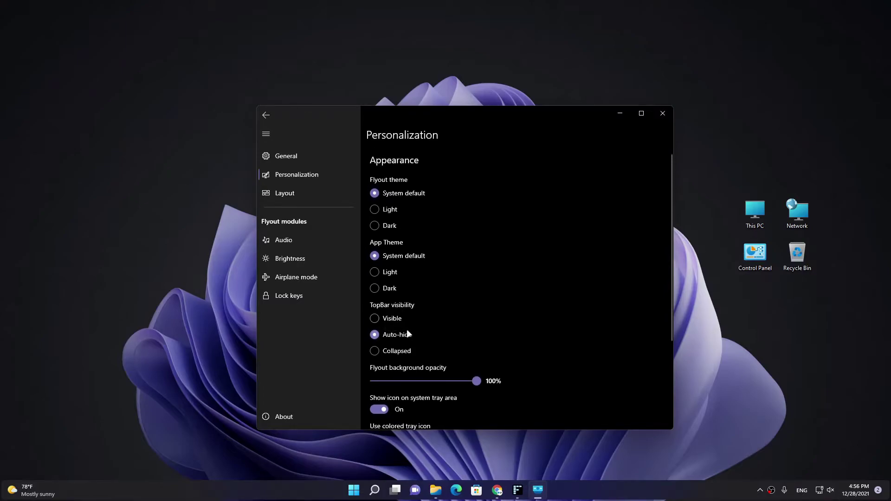
scroll(467, 306, "down", 2)
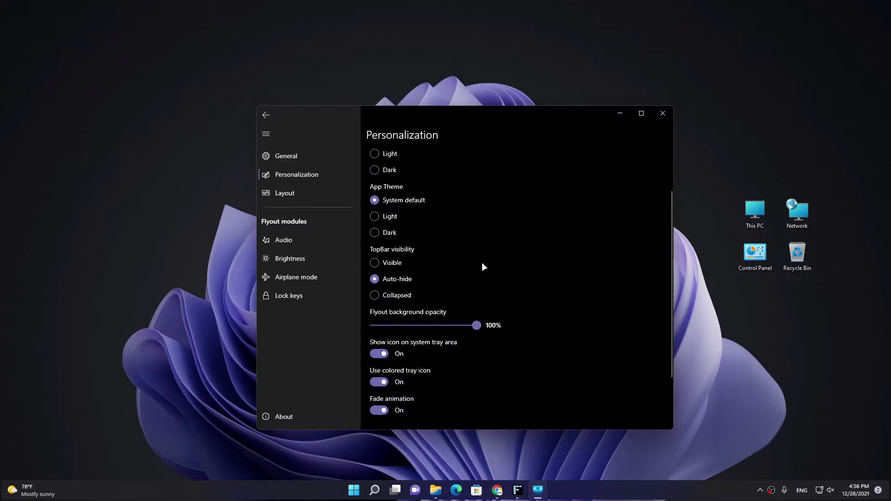
scroll(482, 264, "down", 2)
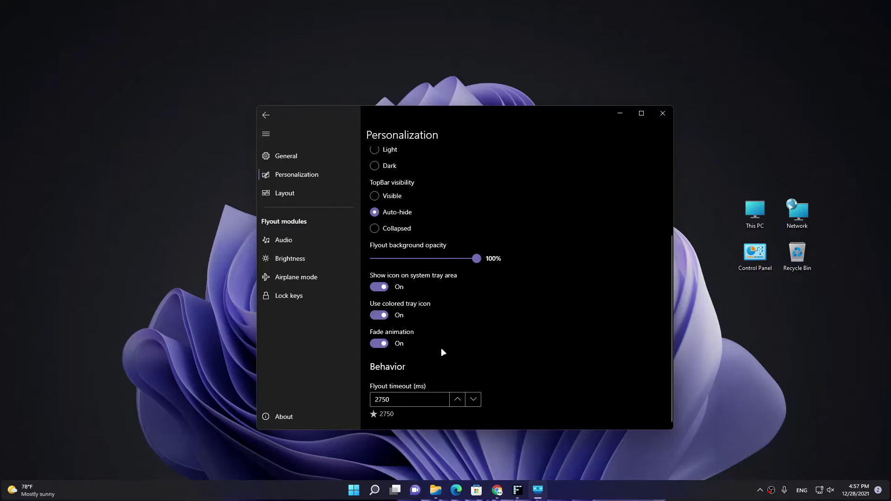
View the Layout, Audio, Lock keys and Brightness pages, unmute, and close settings.
left_click(322, 199)
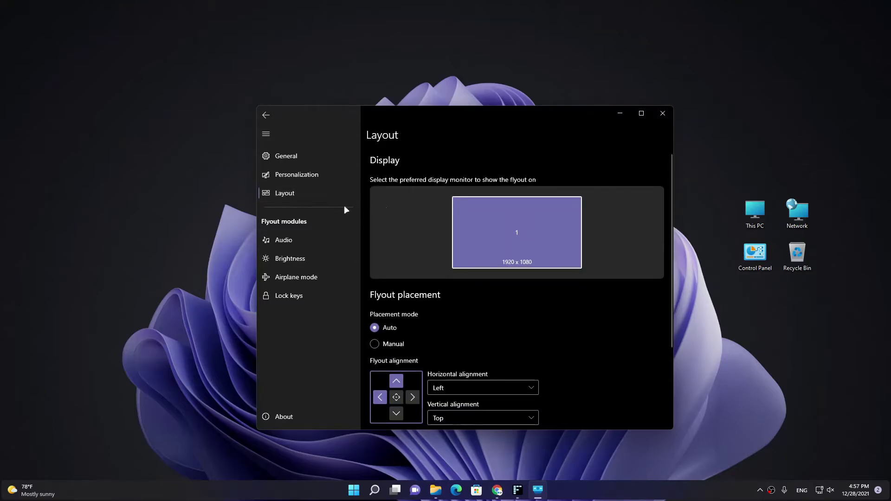
left_click(309, 240)
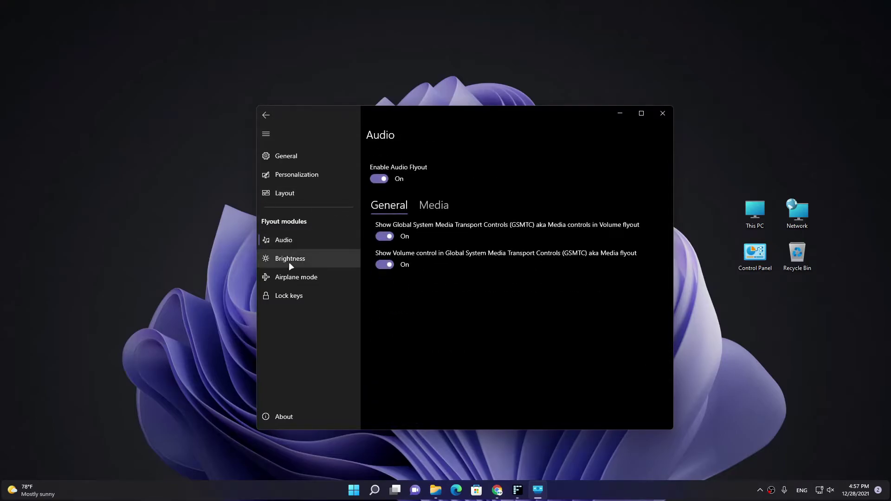
left_click(305, 295)
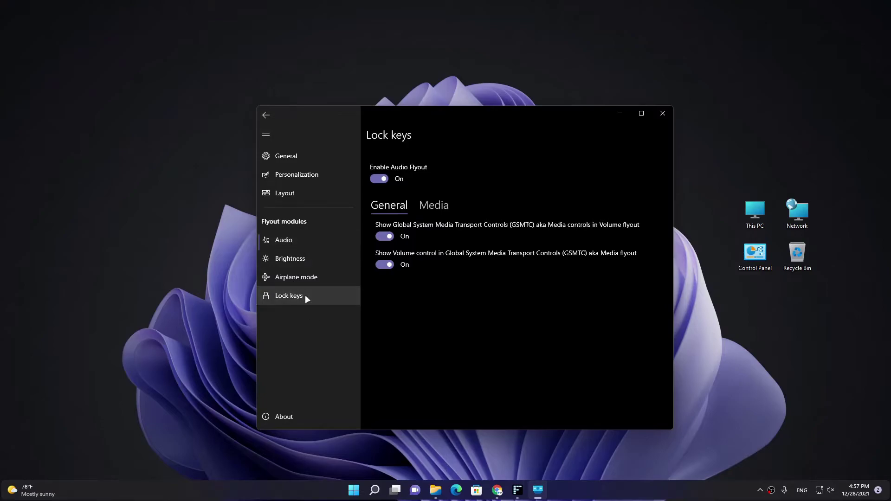
left_click(295, 263)
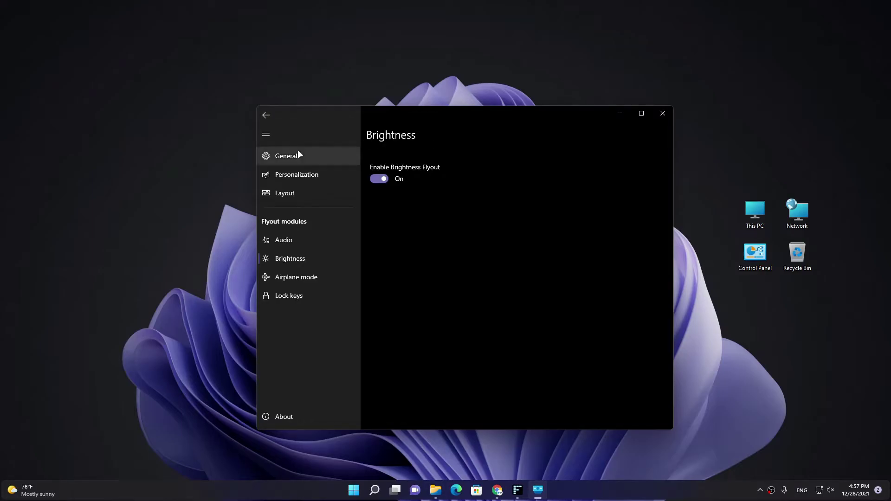
key("XF86AudioMute")
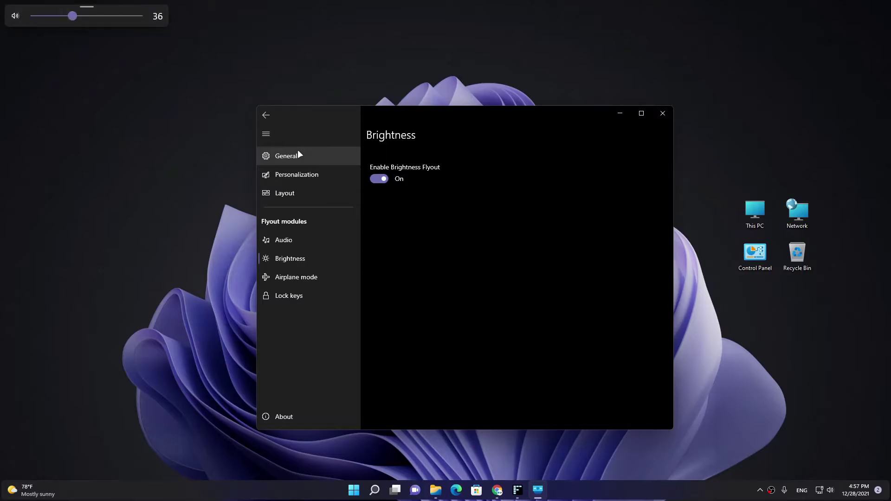
left_click(661, 117)
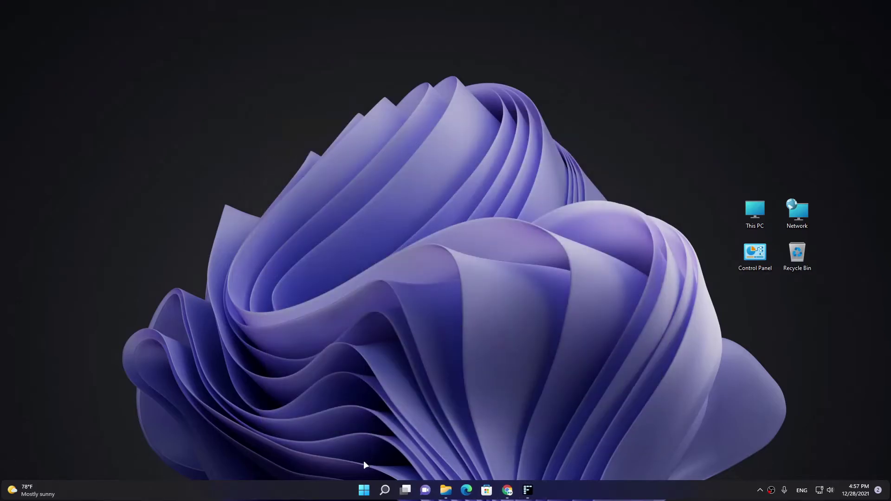
Untick Enable Fences in the Fences settings and close them.
left_click(528, 490)
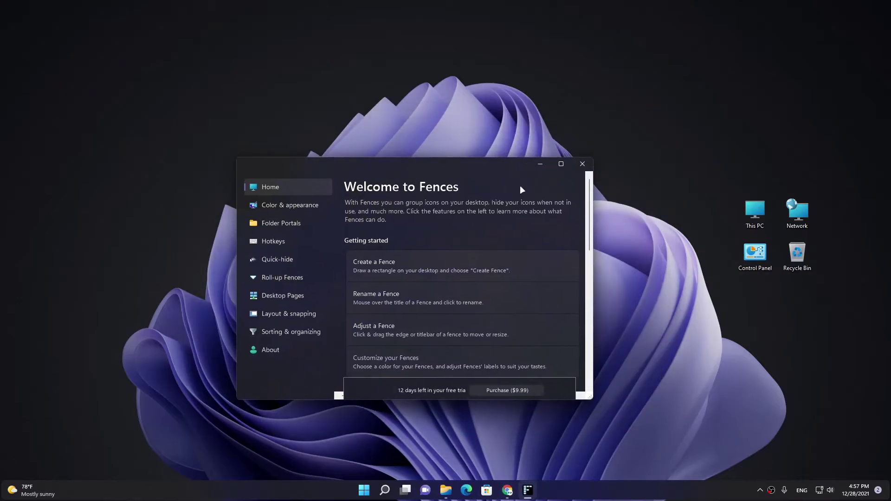
left_click_drag(584, 215, 583, 355)
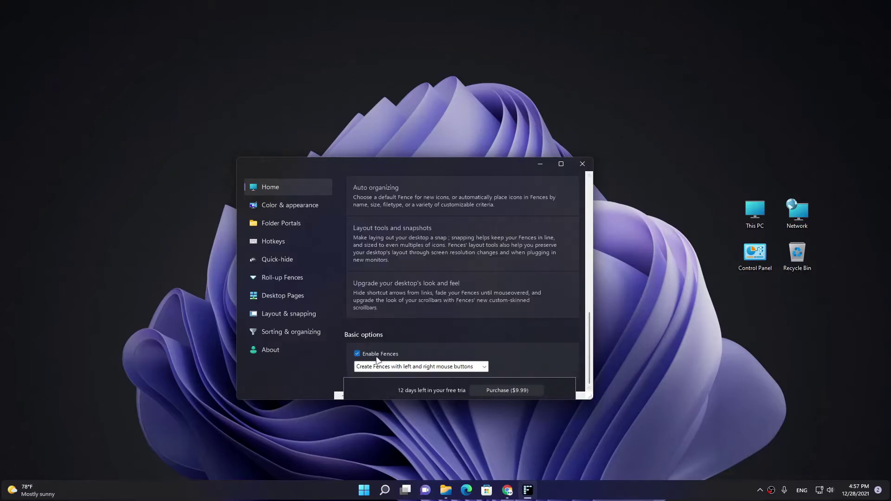
left_click(358, 354)
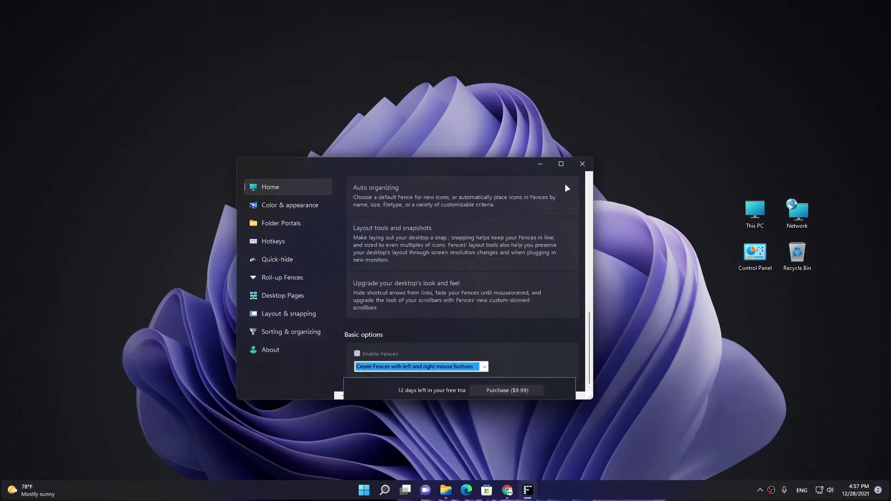
left_click(582, 165)
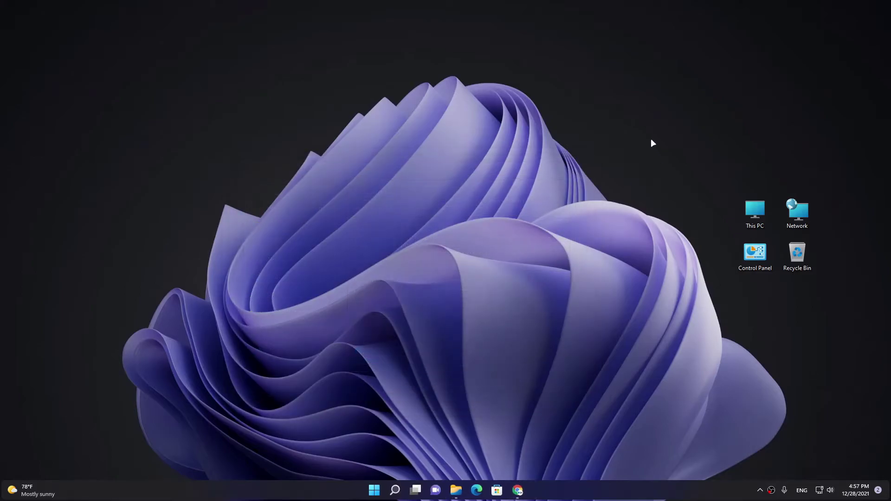
Create a fence titled System from the four desktop icons.
left_click_drag(645, 136, 873, 353)
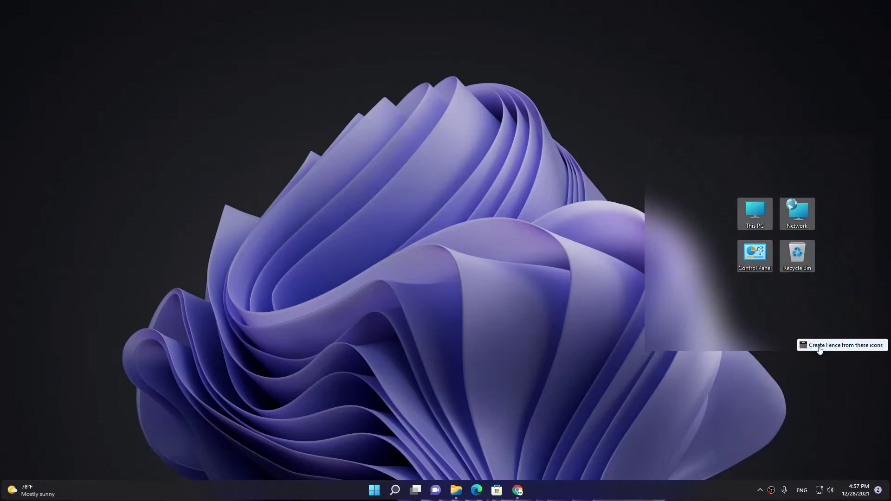
left_click(843, 349)
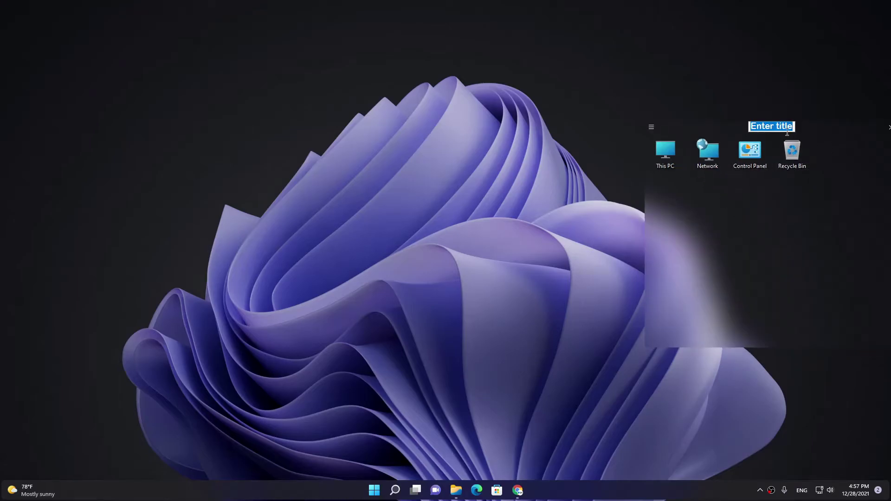
type("System")
key("Return")
Resize the System fence to a two-by-two block and place it at the right-middle.
left_click_drag(817, 130, 763, 149)
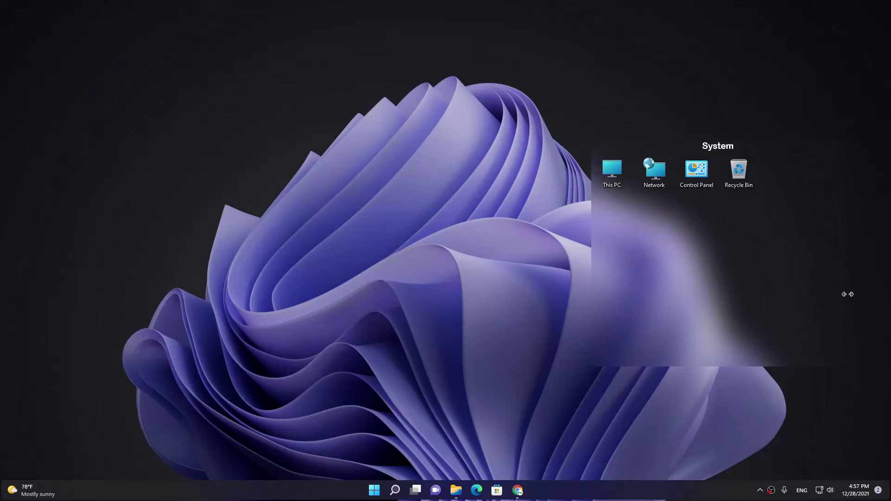
left_click_drag(848, 294, 733, 306)
left_click_drag(647, 367, 645, 208)
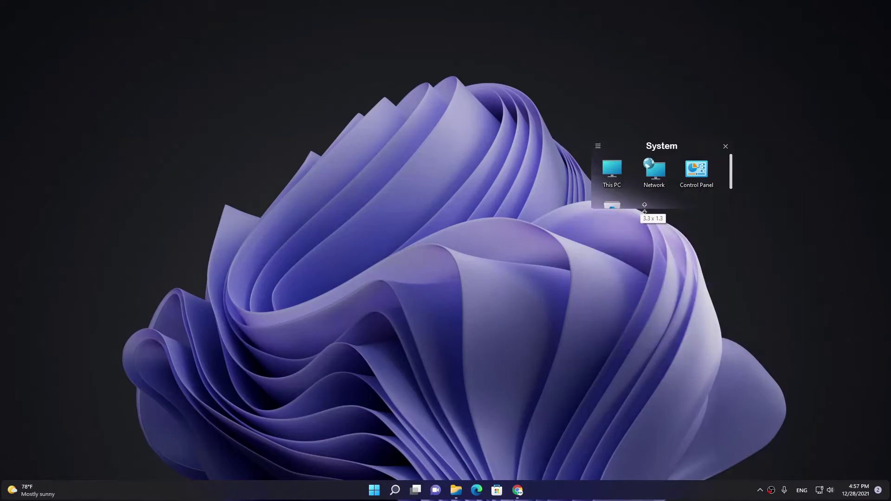
left_click_drag(734, 186, 682, 247)
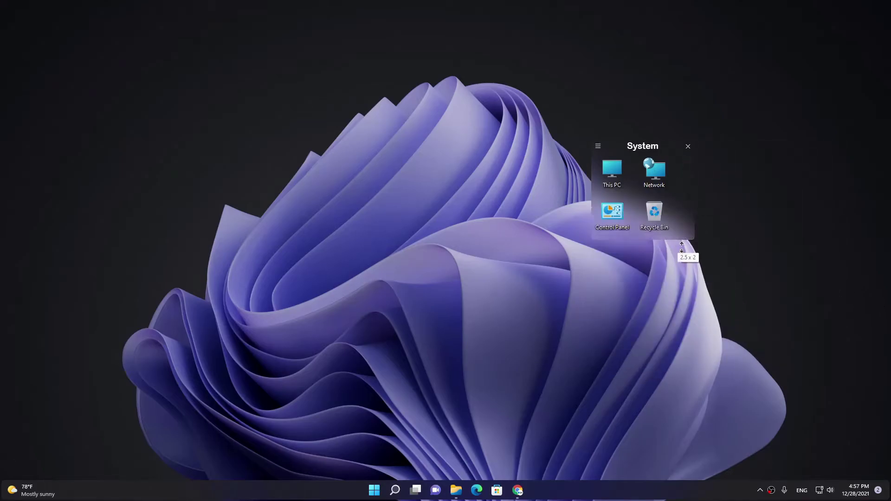
left_click_drag(664, 147, 703, 248)
left_click_drag(734, 282, 728, 293)
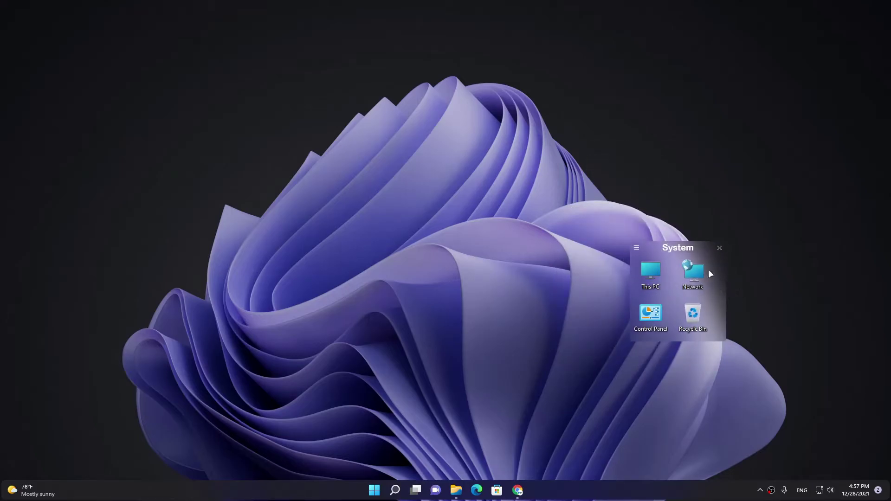
mouse_move(697, 246)
left_mouse_down()
mouse_move(710, 249)
mouse_move(715, 228)
mouse_move(710, 246)
left_mouse_up()
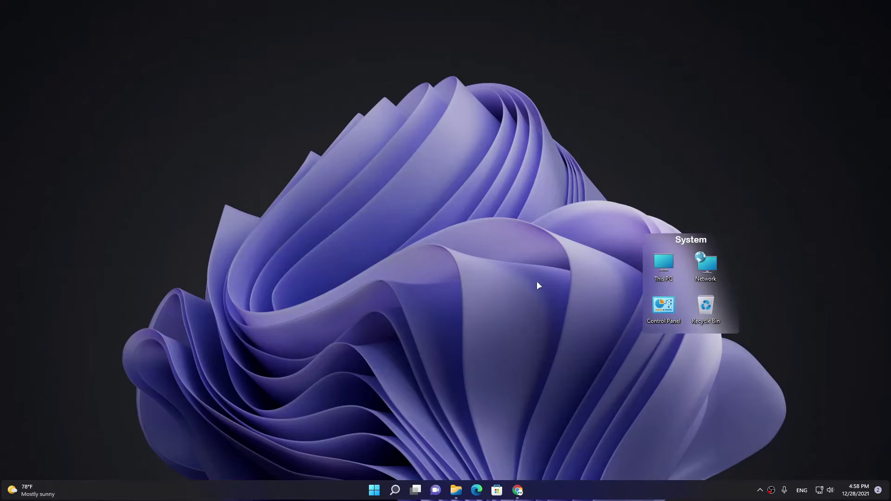
Search 'power' from the Start menu and open PowerToys.
left_click(374, 490)
type("p")
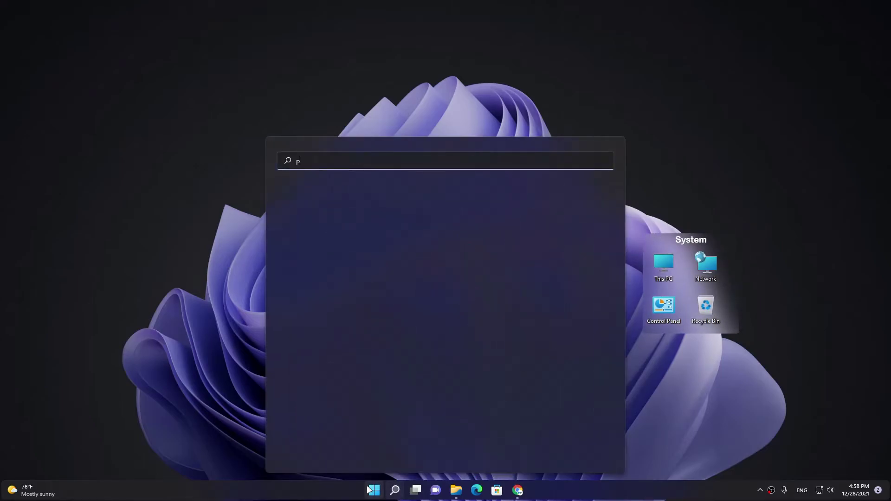
type("ower")
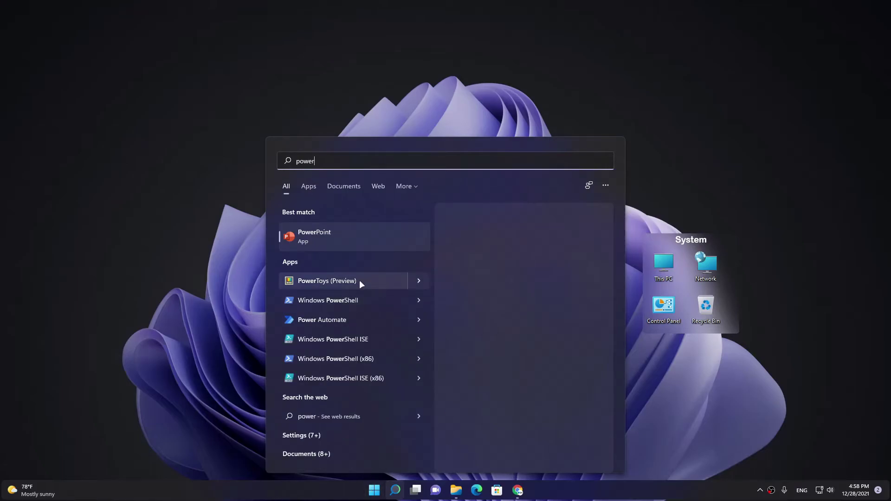
left_click(359, 280)
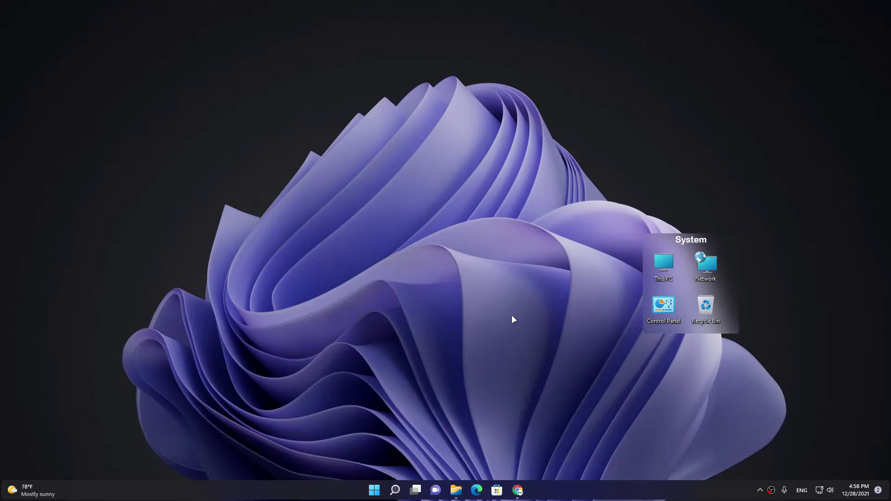
Start PowerToys from the tray overflow and bring up PowerToys Run with Alt+Space.
left_click(761, 490)
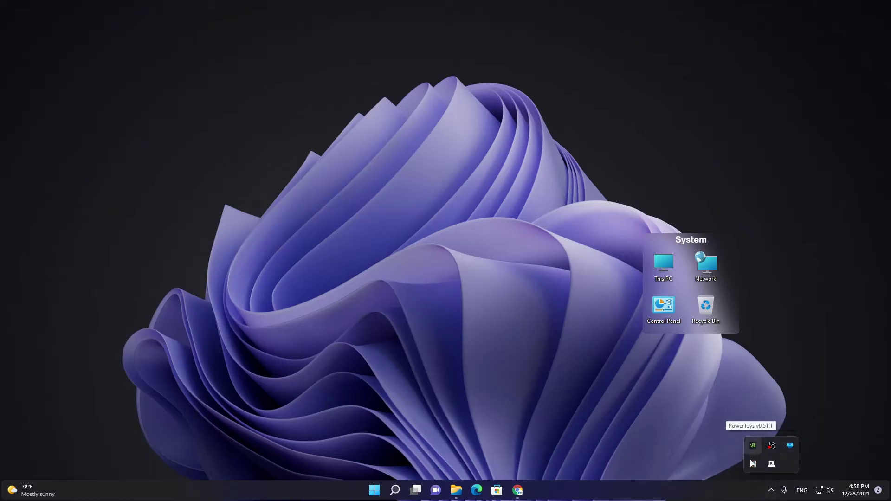
left_click(752, 464)
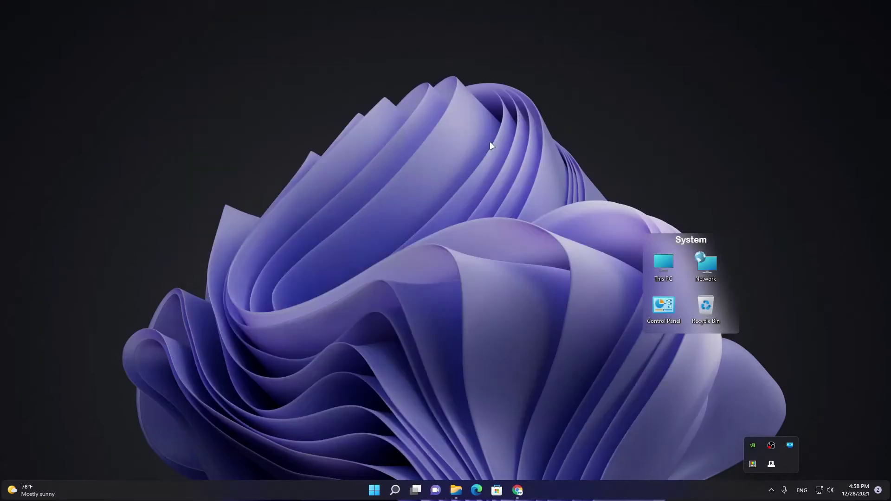
key("alt+space")
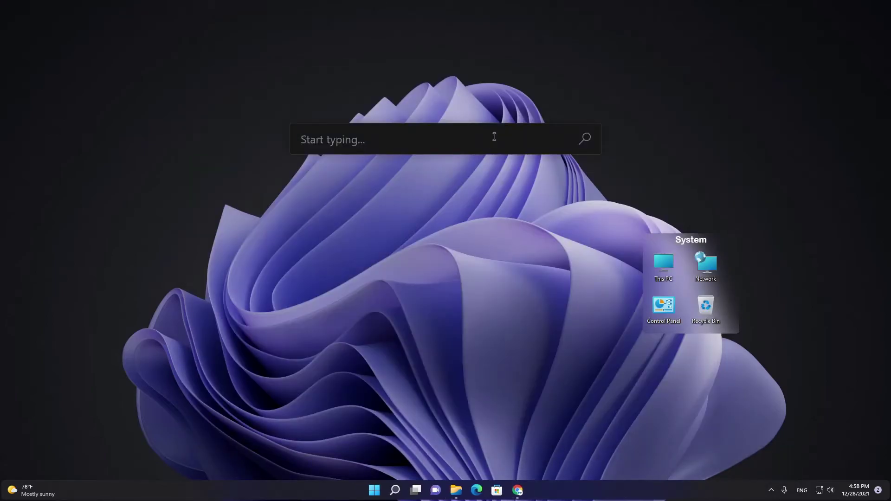
Drag the PowerToys Run box down to mid-screen, then dismiss it and the Windows search panel.
left_click_drag(597, 127, 562, 240)
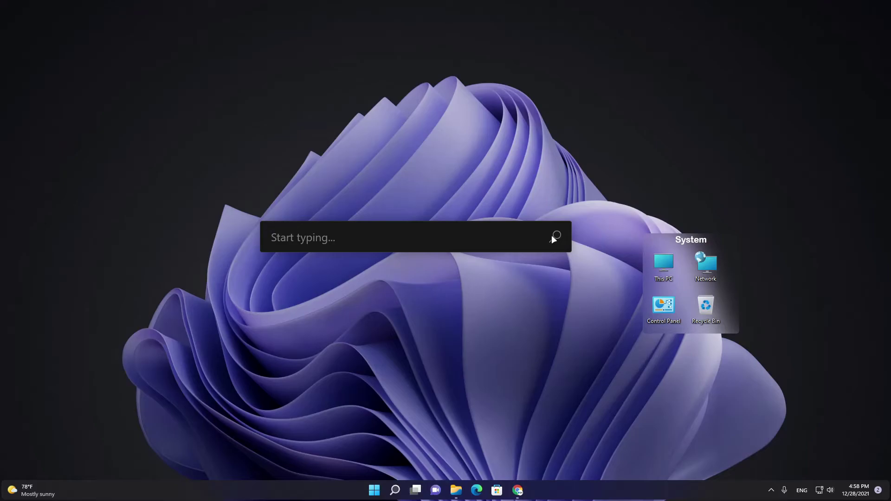
left_click(395, 491)
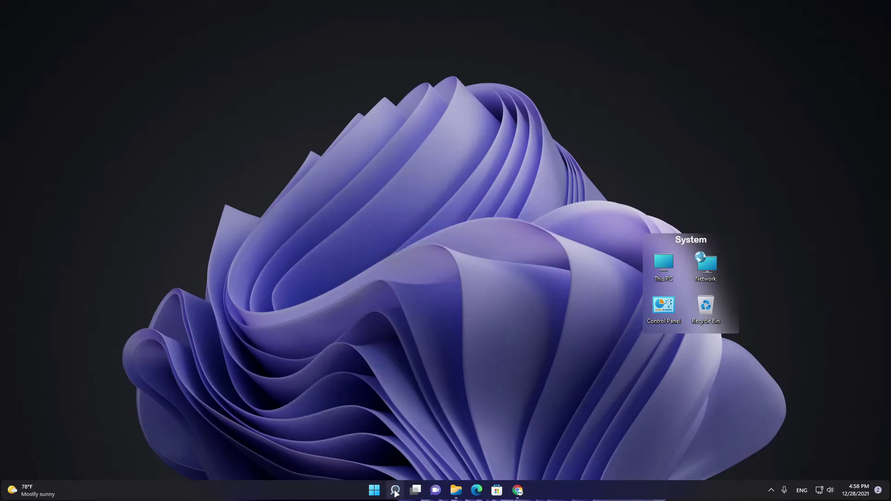
left_click(395, 492)
Launch BeWidgets by searching 'be' in Start, and shift its window down and right.
left_click(370, 494)
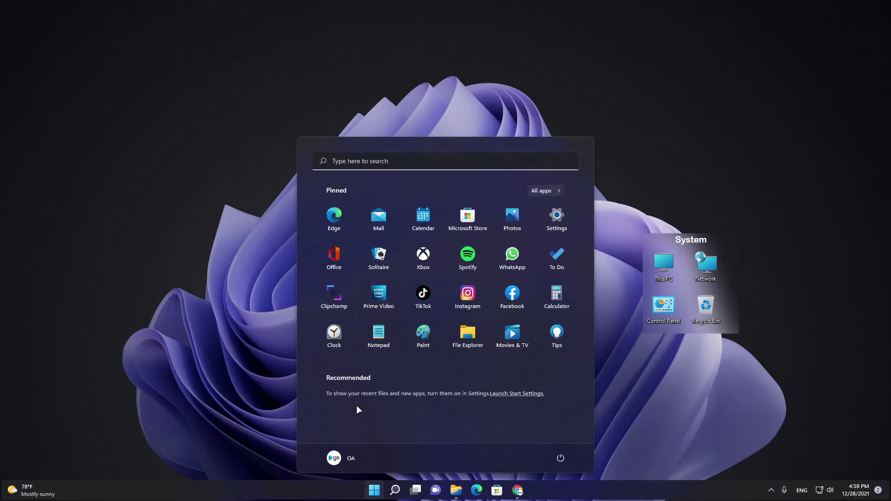
type("be")
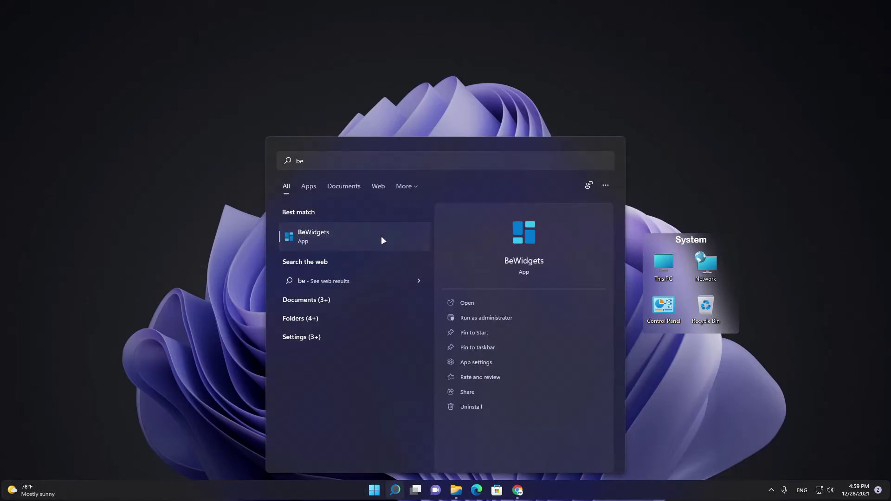
left_click(380, 236)
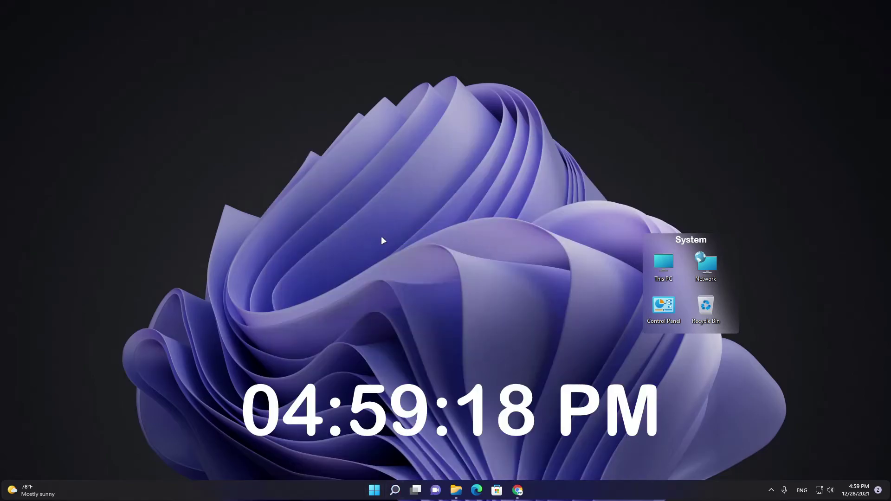
left_click_drag(361, 85, 384, 120)
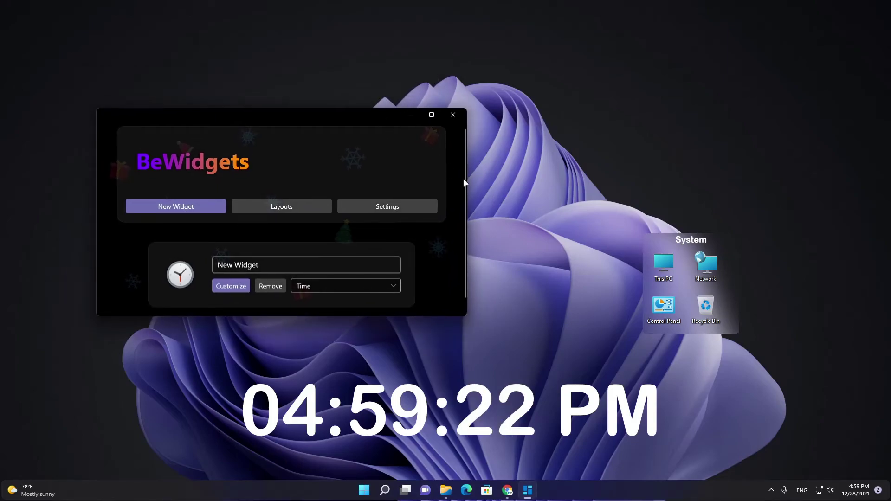
Keep the New Widget's type as Time and move the BeWidgets window up-left.
scroll(464, 182, "down", 1)
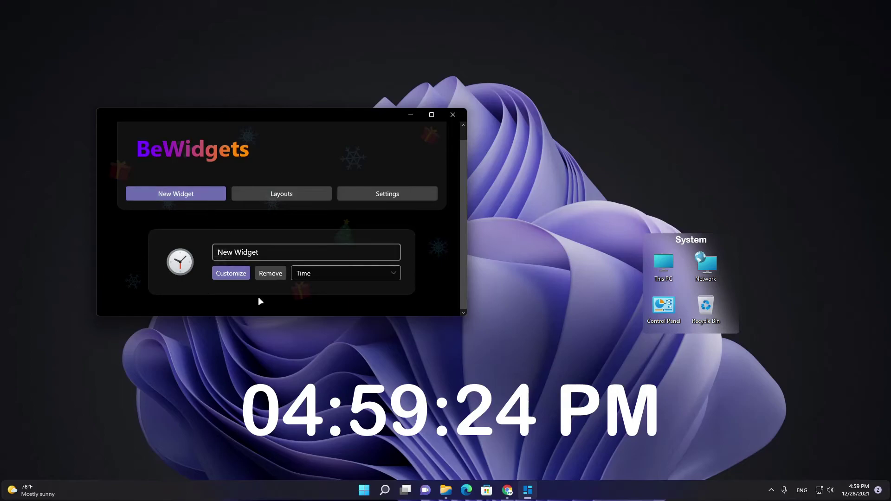
left_click(315, 275)
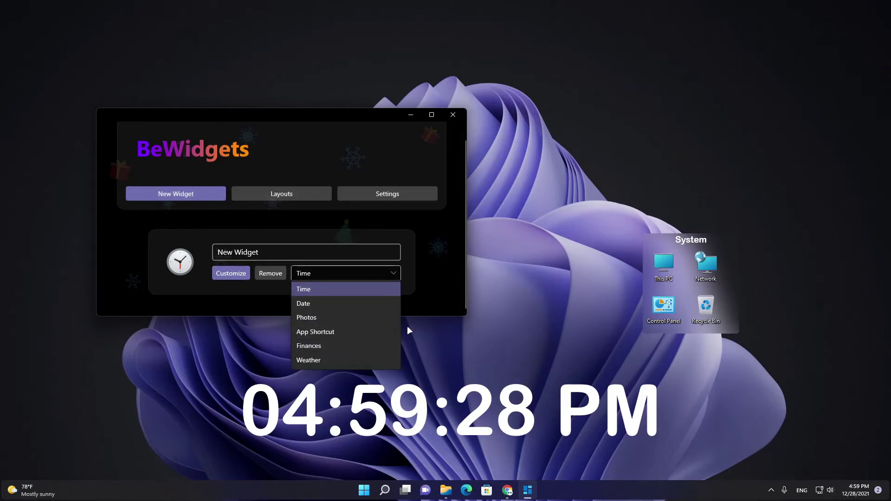
left_click(439, 286)
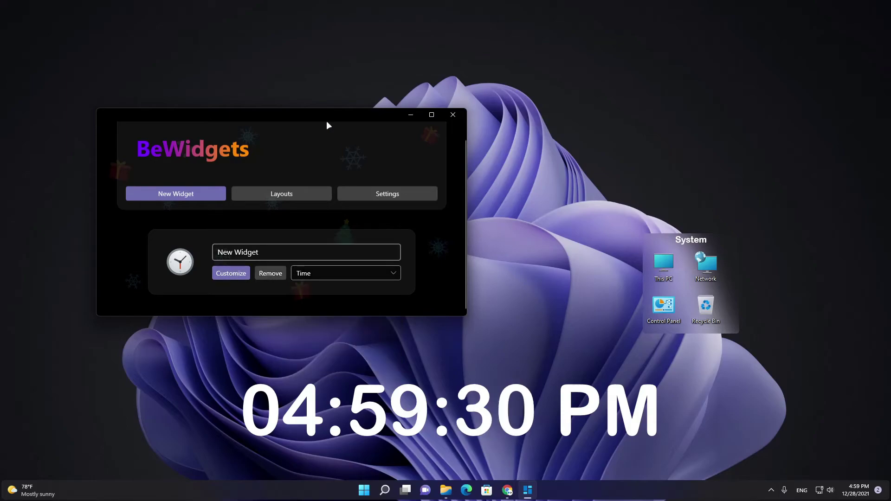
left_click_drag(326, 126, 283, 86)
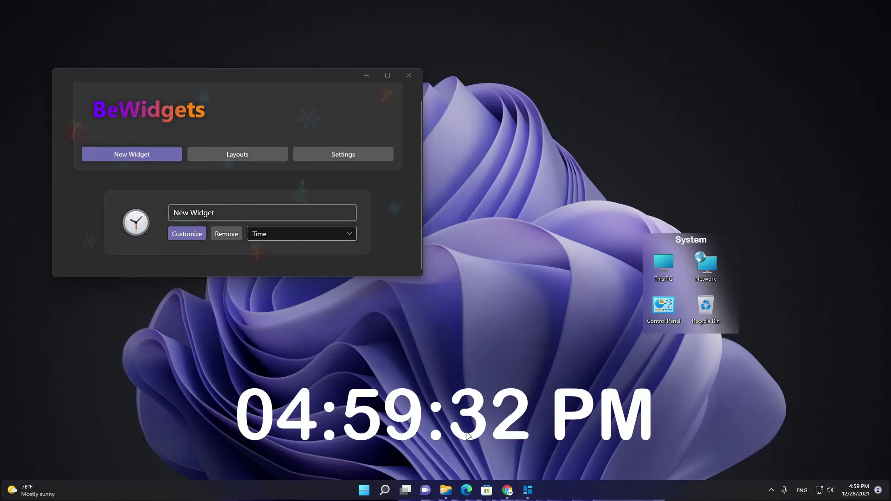
left_click(186, 235)
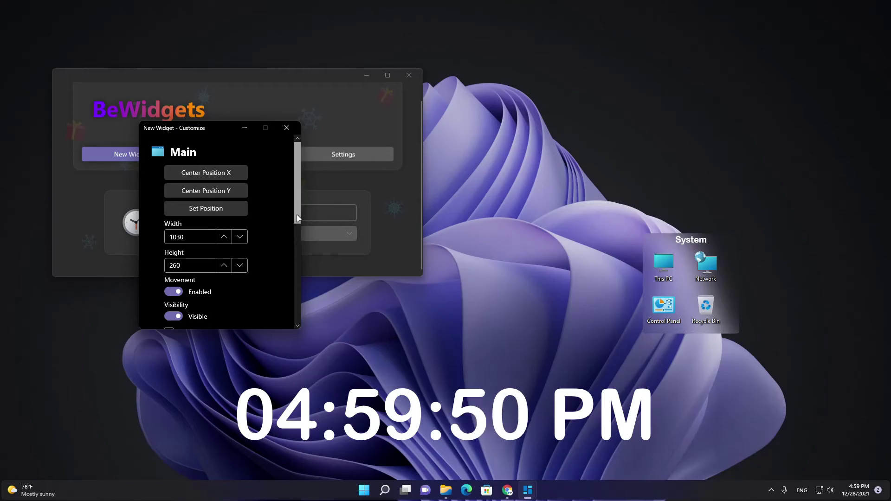
left_click_drag(298, 217, 299, 283)
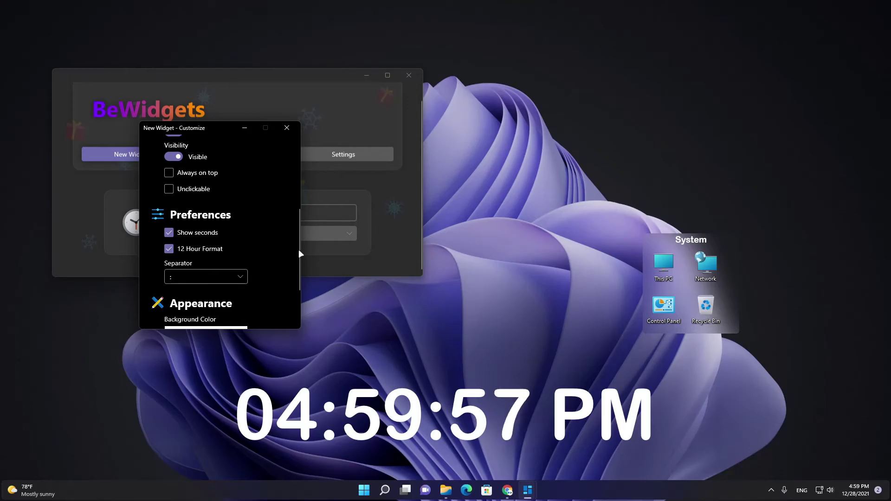
scroll(299, 268, "down", 3)
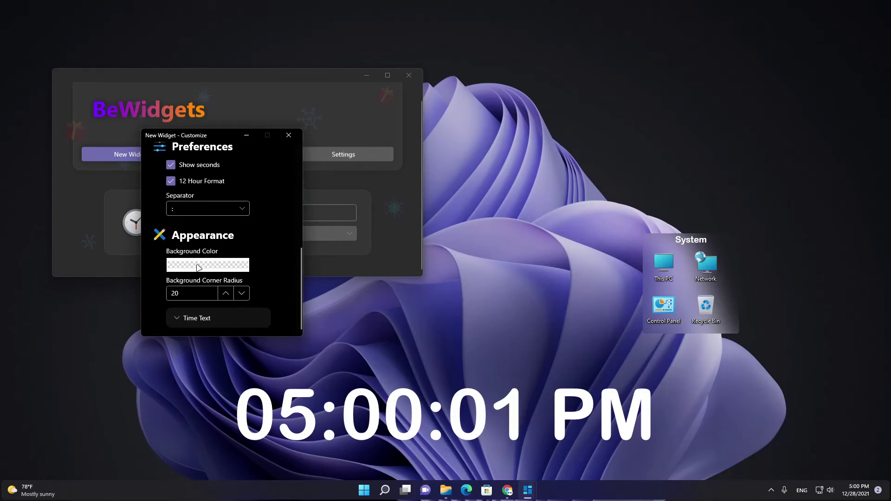
left_click(219, 268)
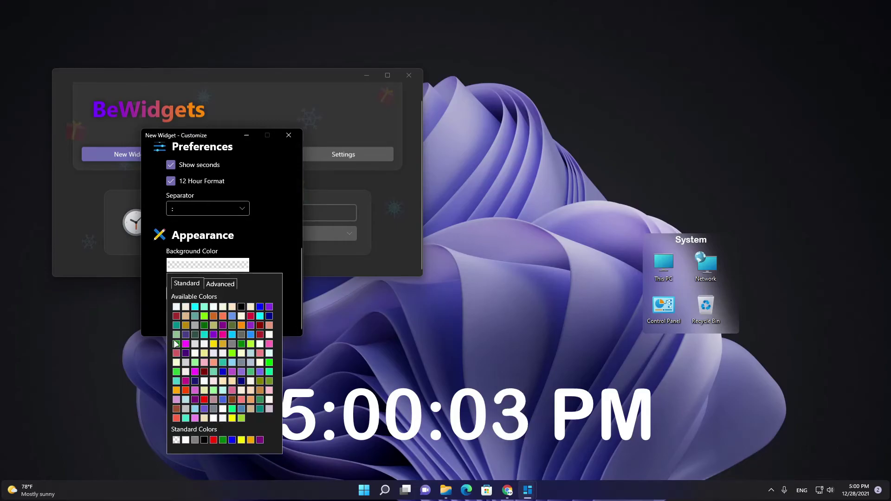
left_click(176, 440)
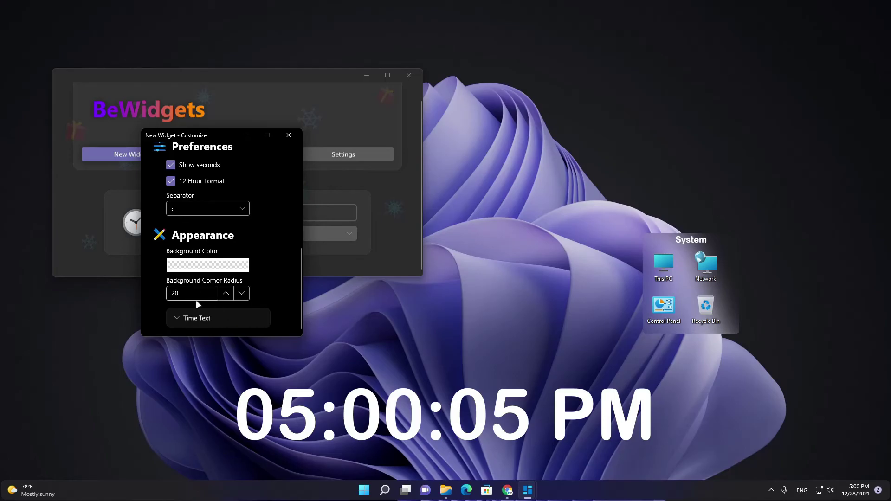
left_click(197, 318)
scroll(232, 297, "down", 3)
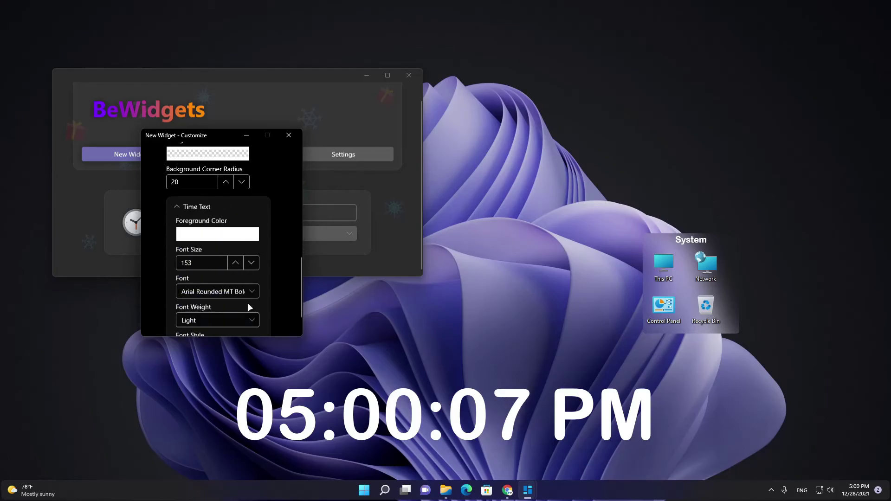
double_click(199, 263)
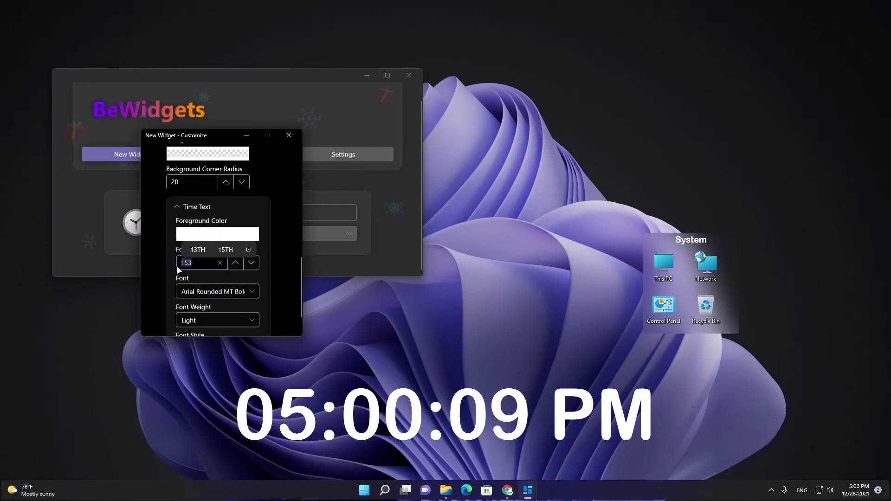
left_click(195, 296)
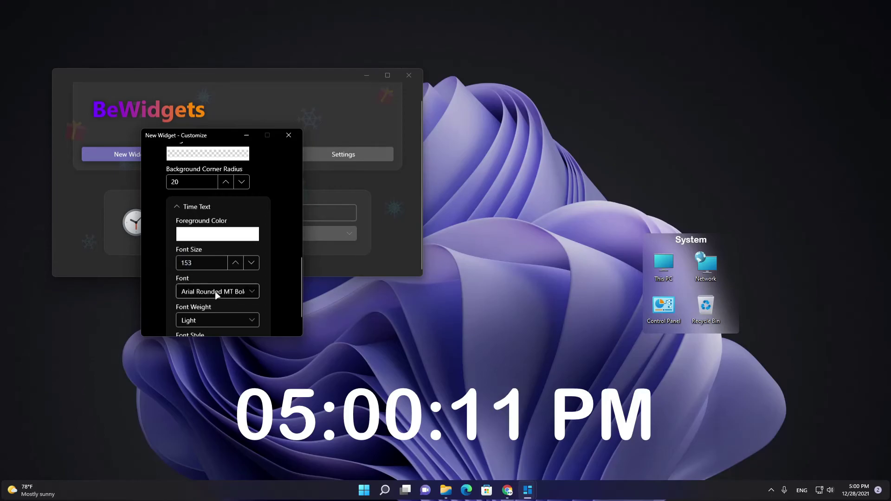
left_click(208, 293)
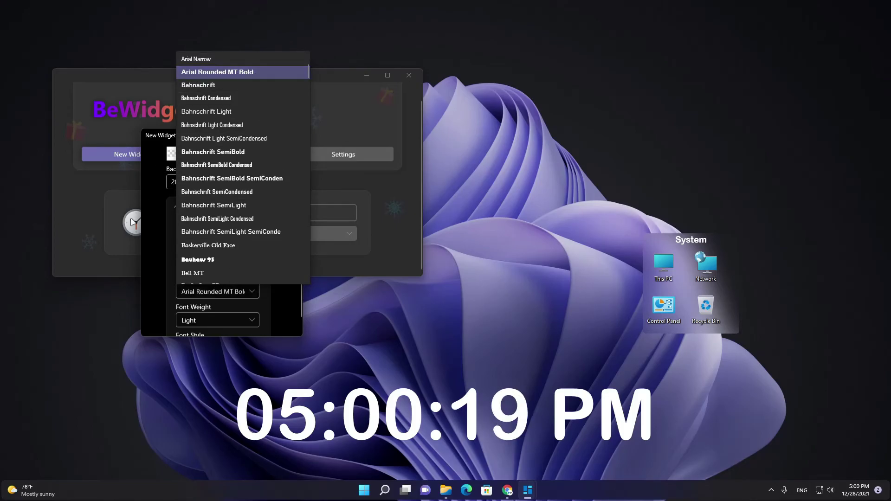
left_click(121, 238)
Close the clock Customize and BeWidgets windows and dismiss the still-running notification.
left_click(288, 135)
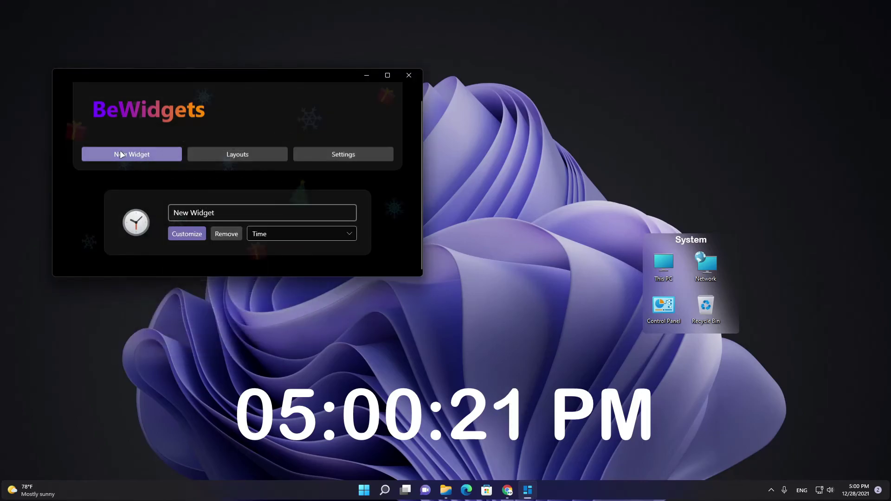
left_click(409, 75)
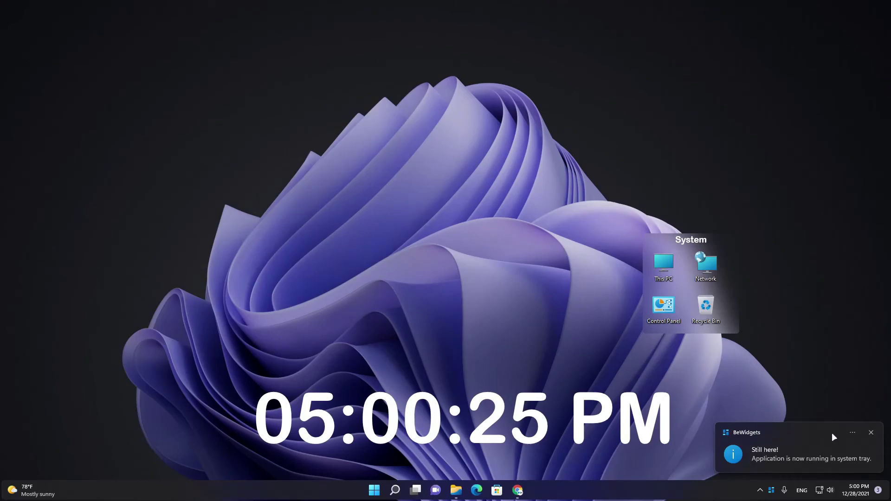
left_click(871, 432)
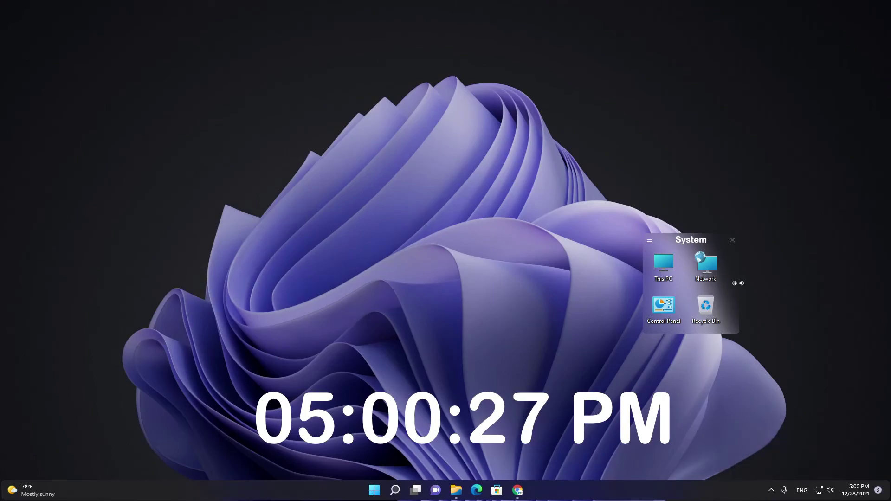
Reposition the System fence, roll it up, hide and reshow it, then nudge it up-right.
left_click_drag(691, 240, 652, 257)
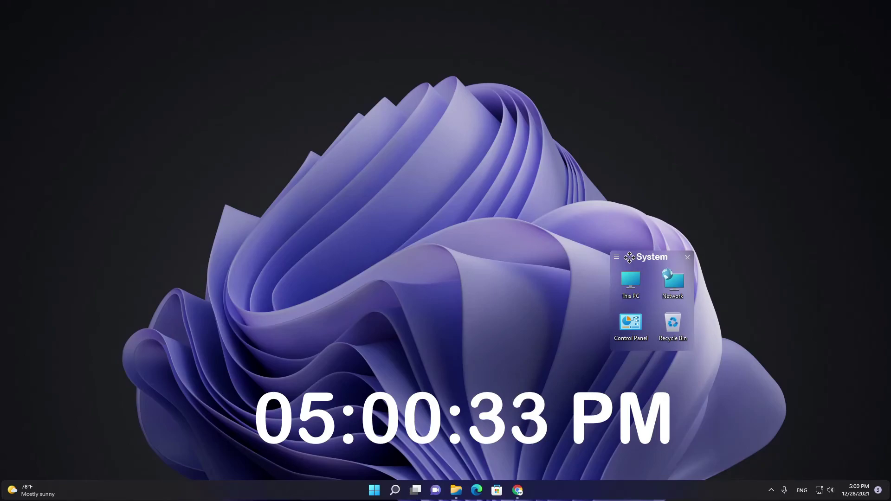
double_click(630, 257)
left_click_drag(630, 257, 651, 256)
mouse_move(625, 273)
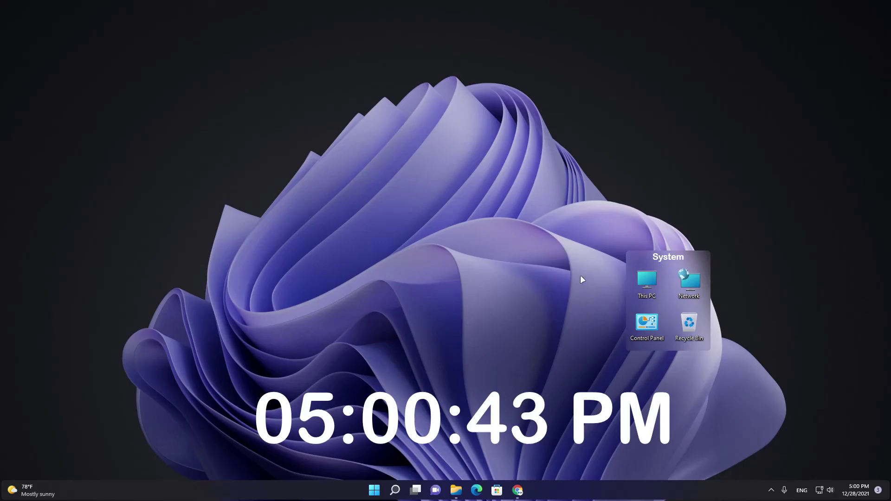
double_click(582, 279)
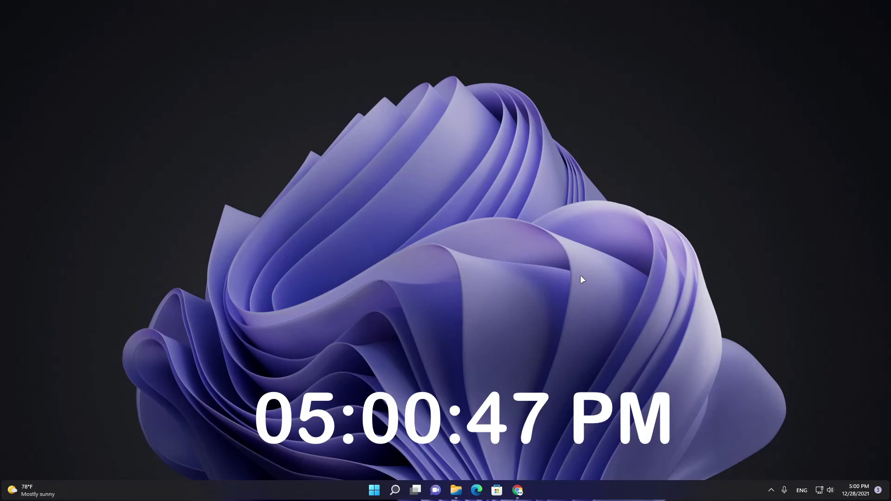
double_click(581, 277)
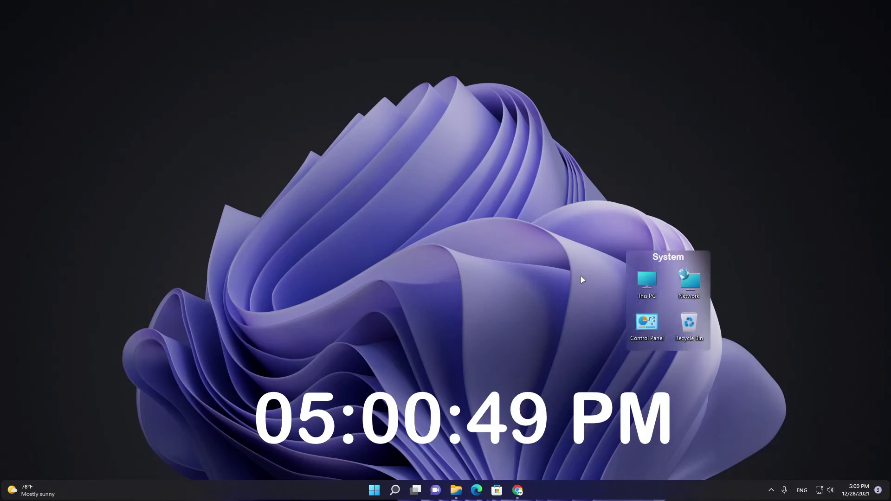
left_click_drag(640, 256, 660, 247)
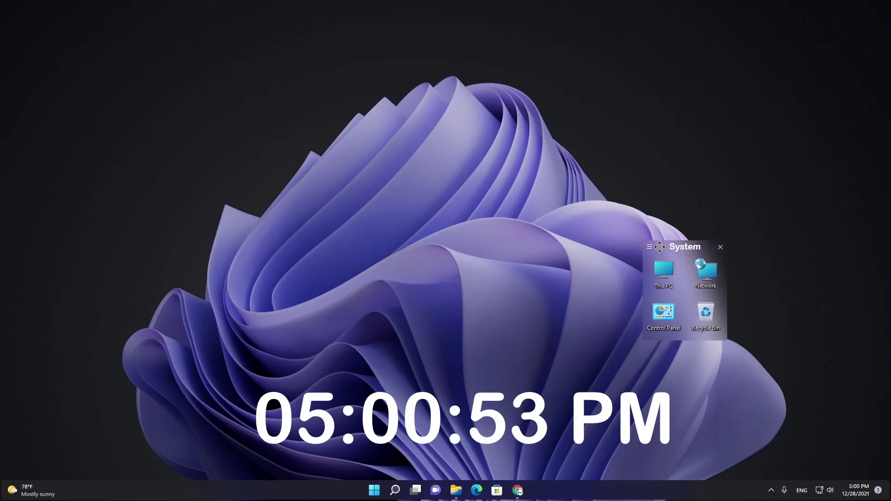